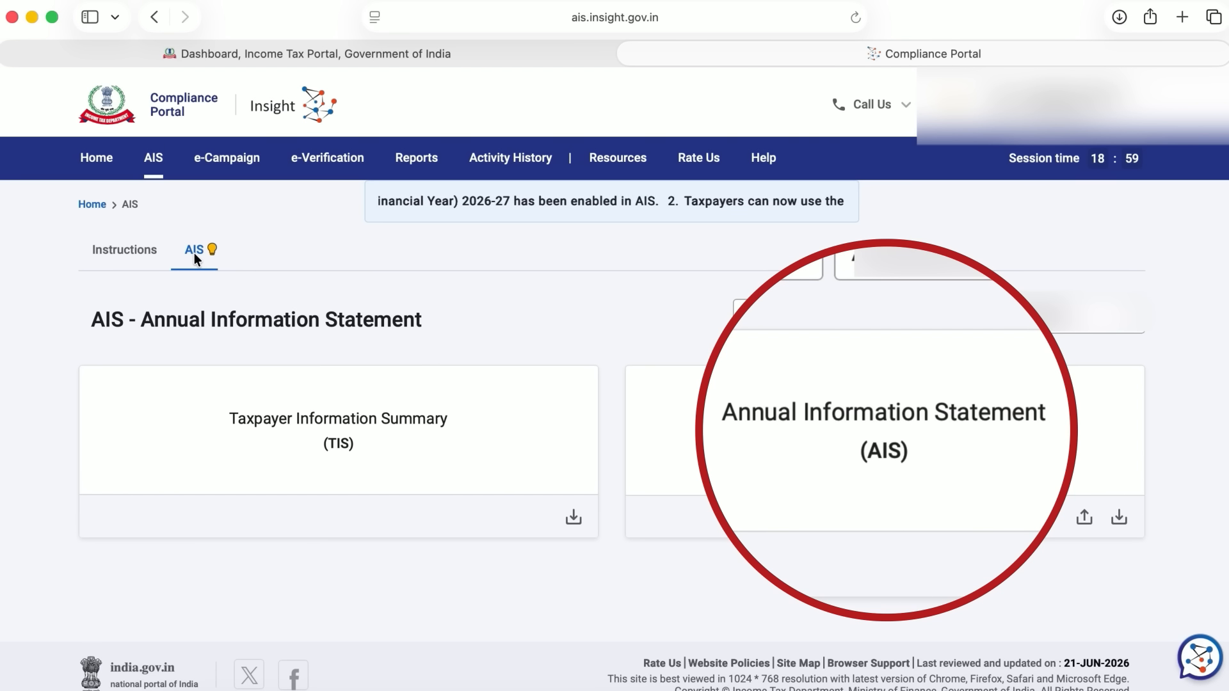
Step: Open the Annual Information Statement for F.Y. 2025-26 and review the TDS/TCS information in Part B
click(878, 421)
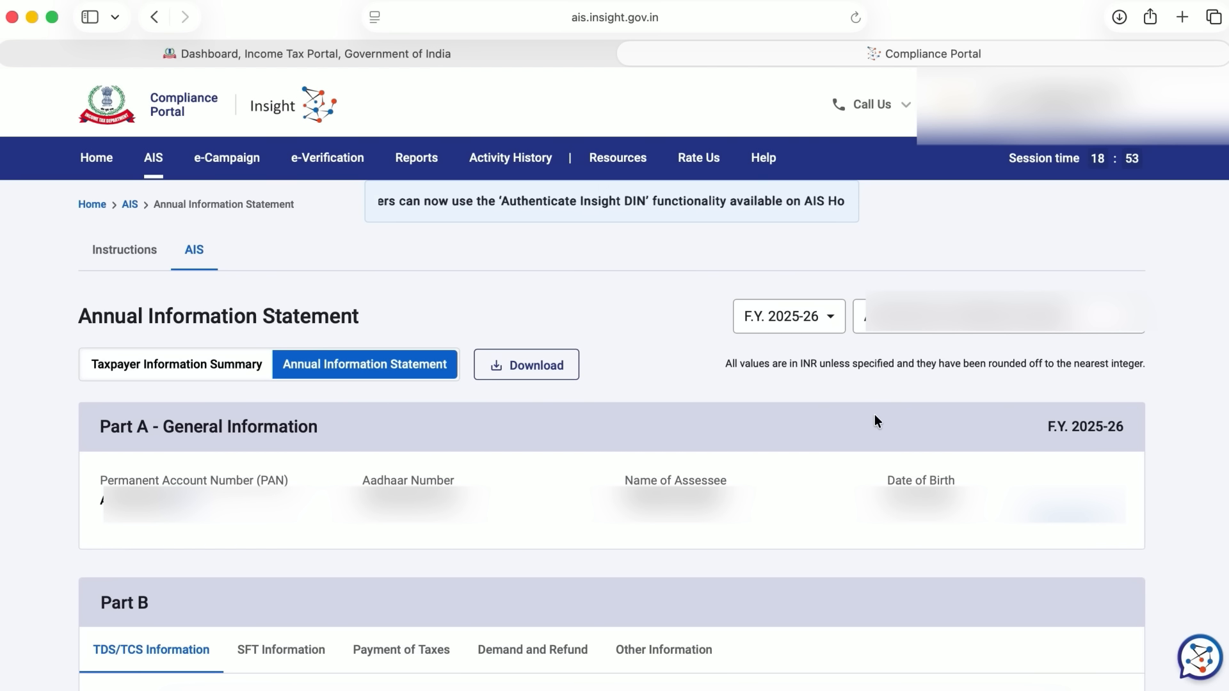
scroll(875, 421, down, 10)
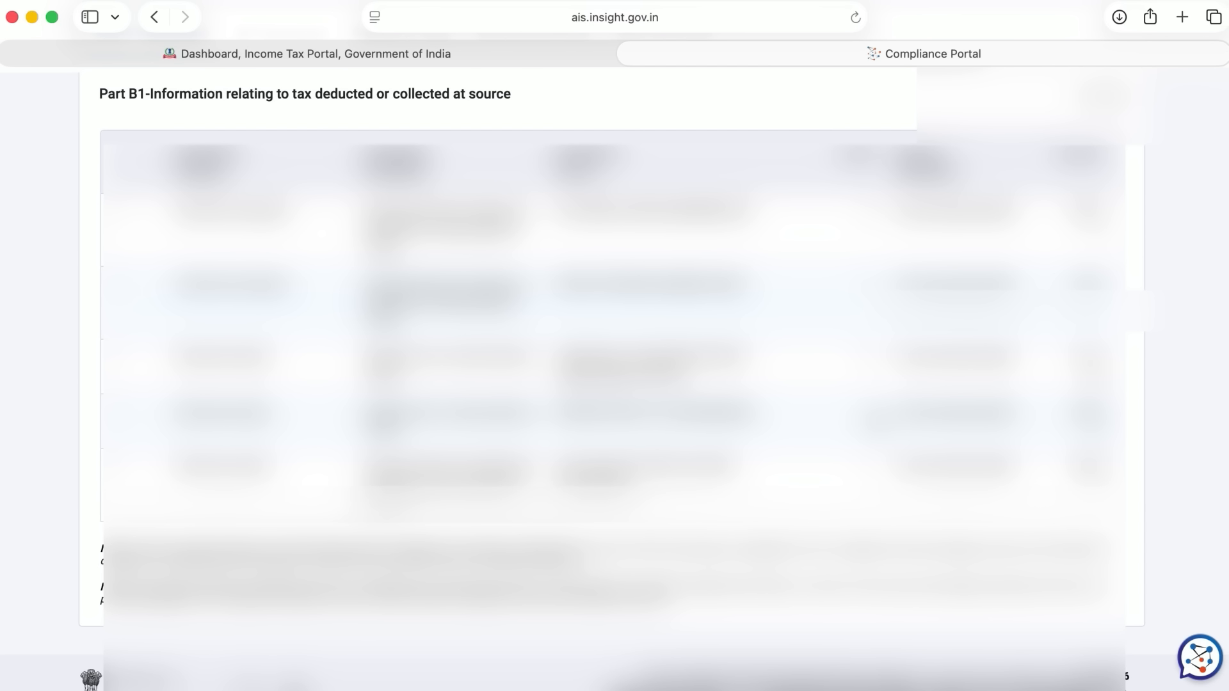
scroll(875, 416, up, 10)
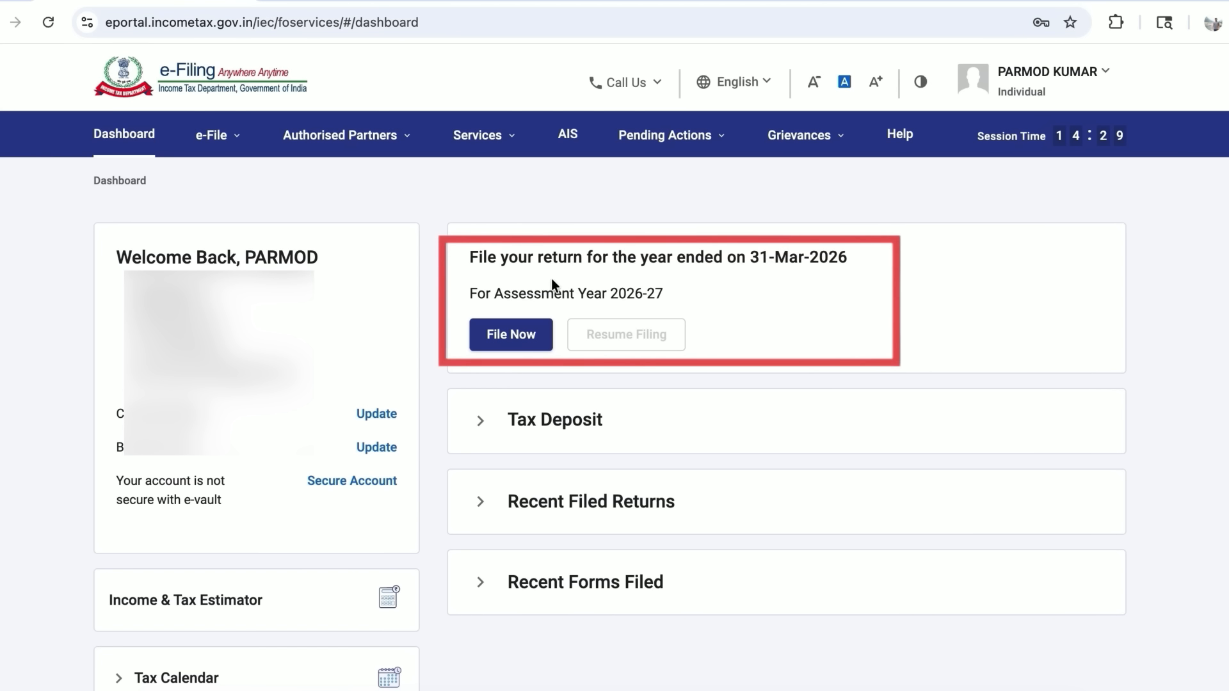
Step: Start filing the income tax return for Assessment Year 2026-27 in online mode
click(509, 339)
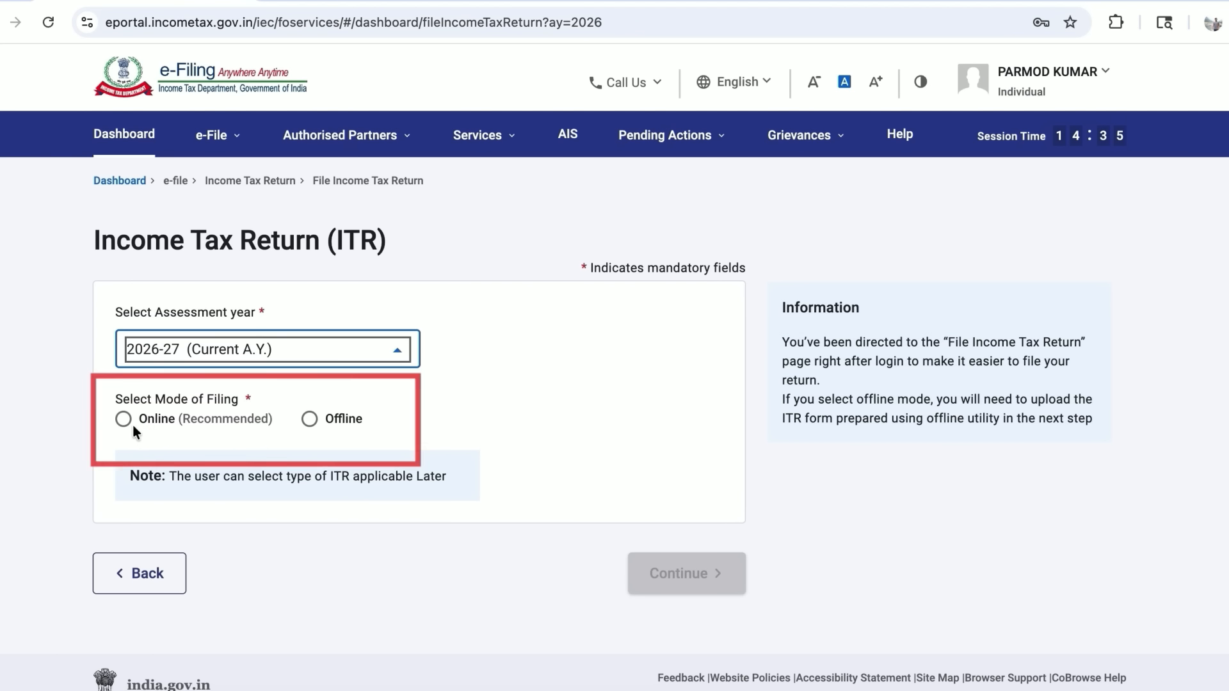
click(123, 419)
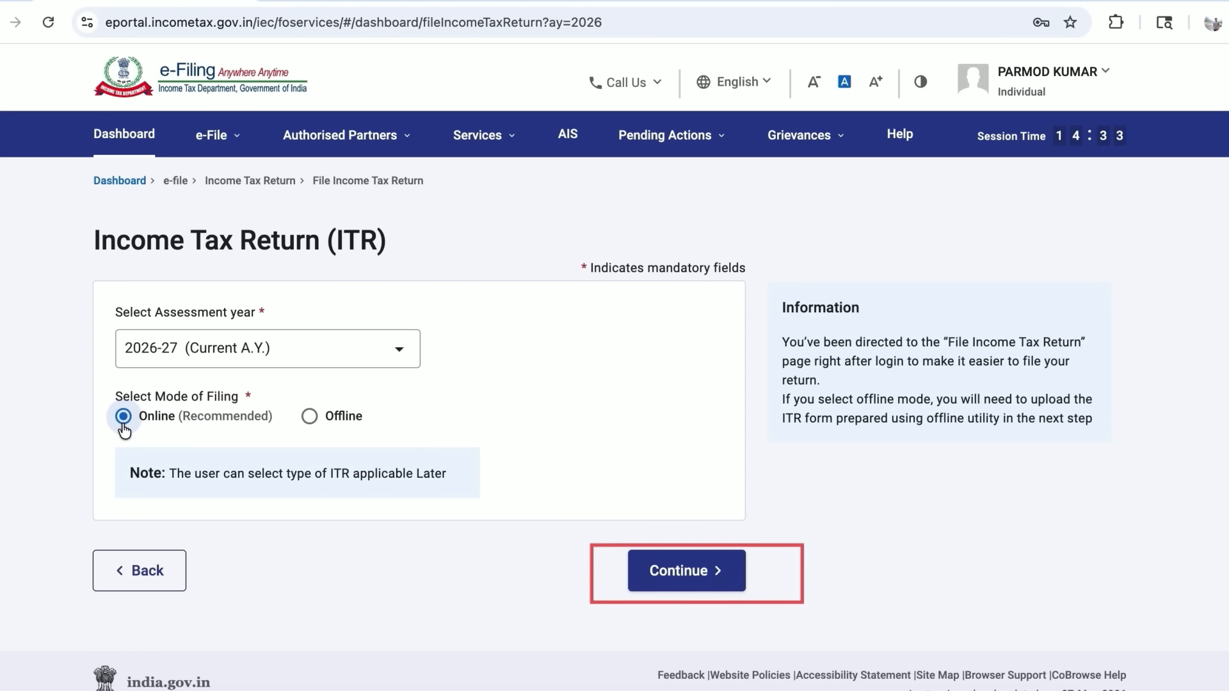
click(717, 571)
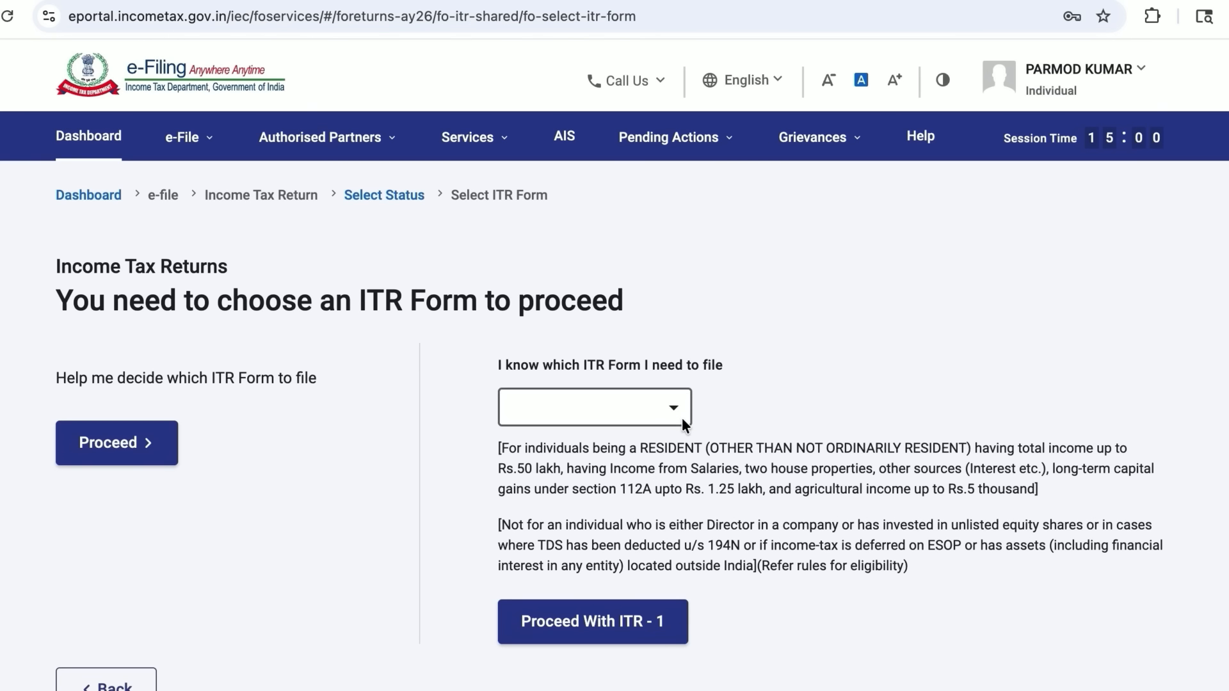
Step: Choose the ITR-1 form, acknowledge the new tax regime notice and get started with the return
click(678, 416)
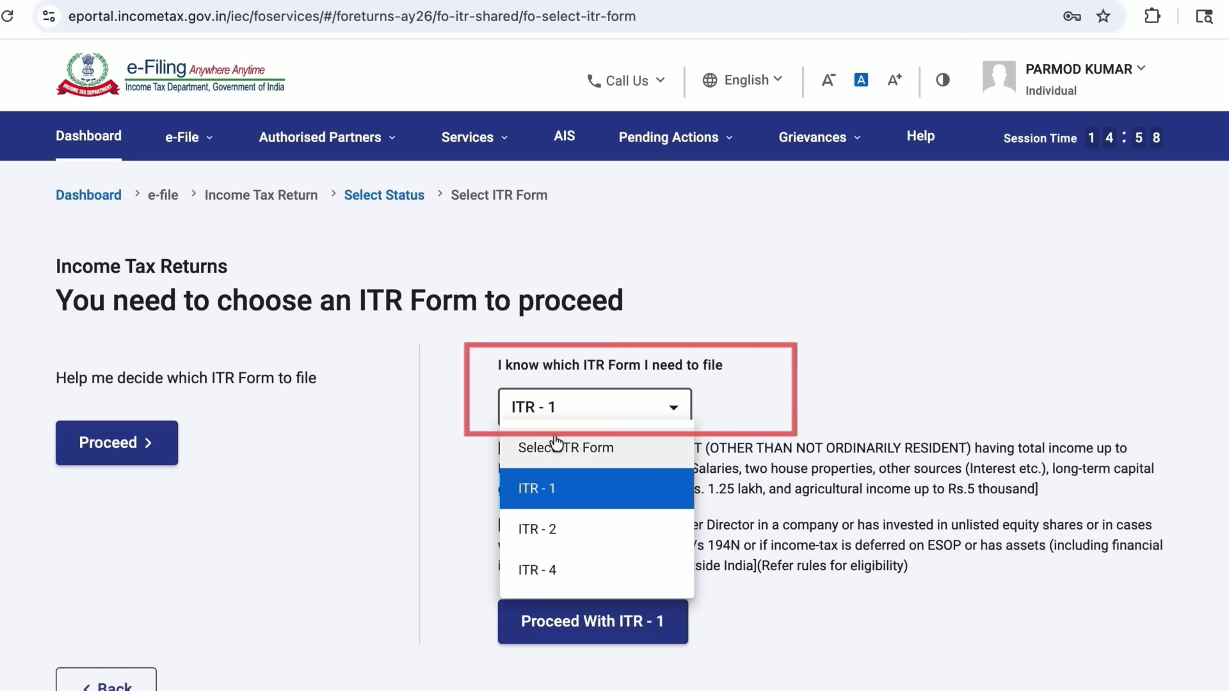
click(549, 496)
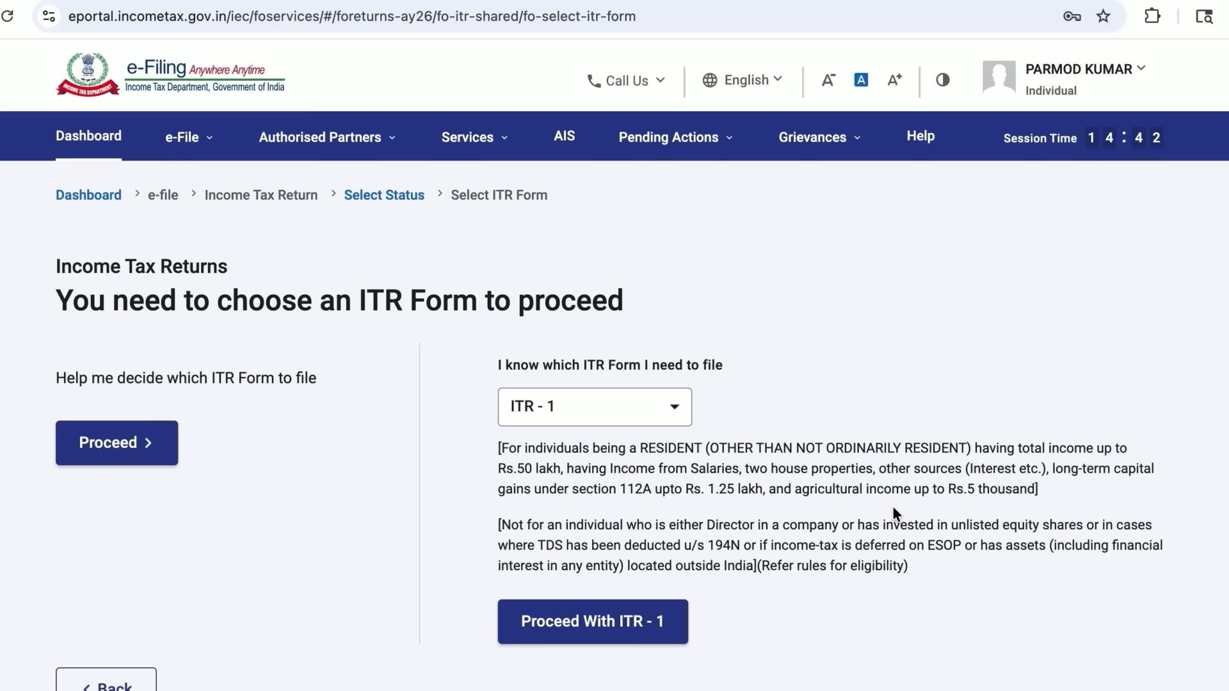
click(630, 642)
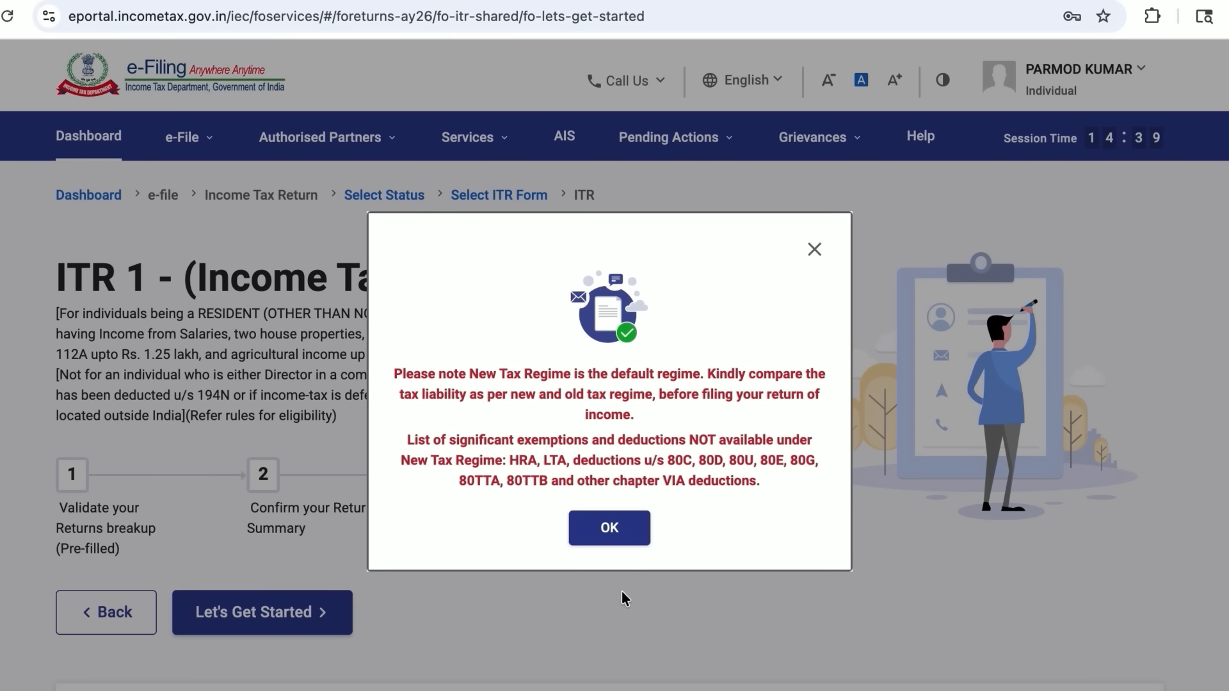
click(610, 529)
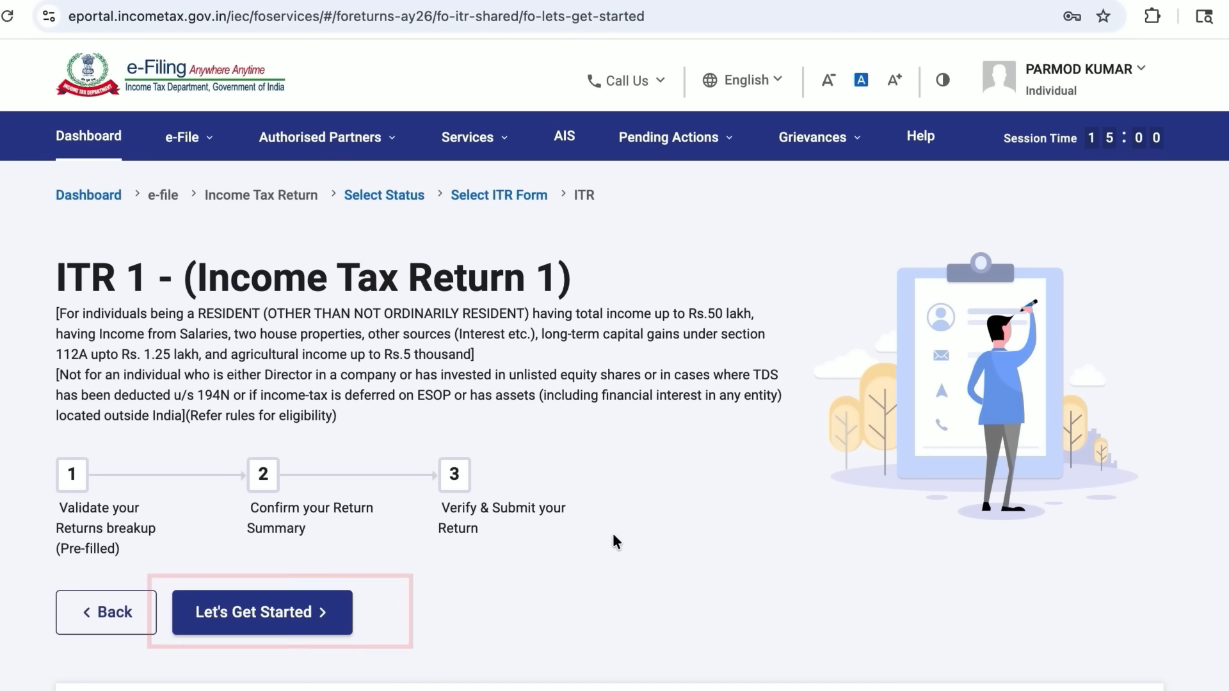
click(327, 626)
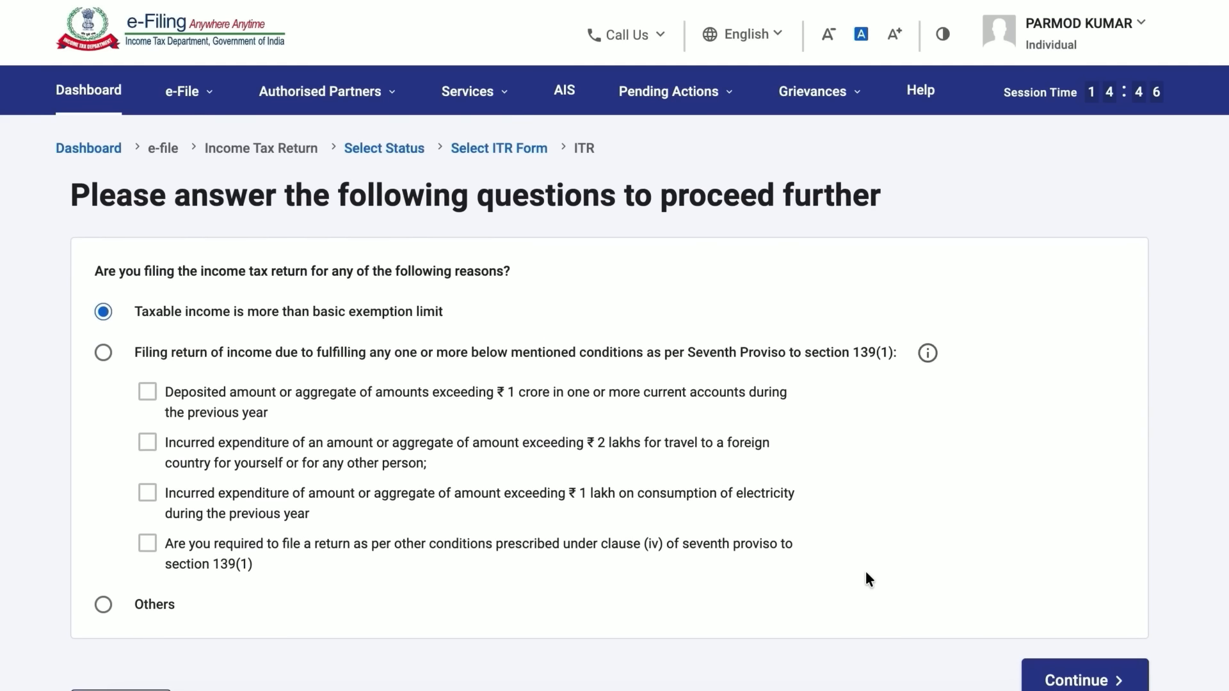
Step: Continue with taxable income above the basic exemption limit as the filing reason and acknowledge the pre-filled data notice
scroll(866, 571, down, 3)
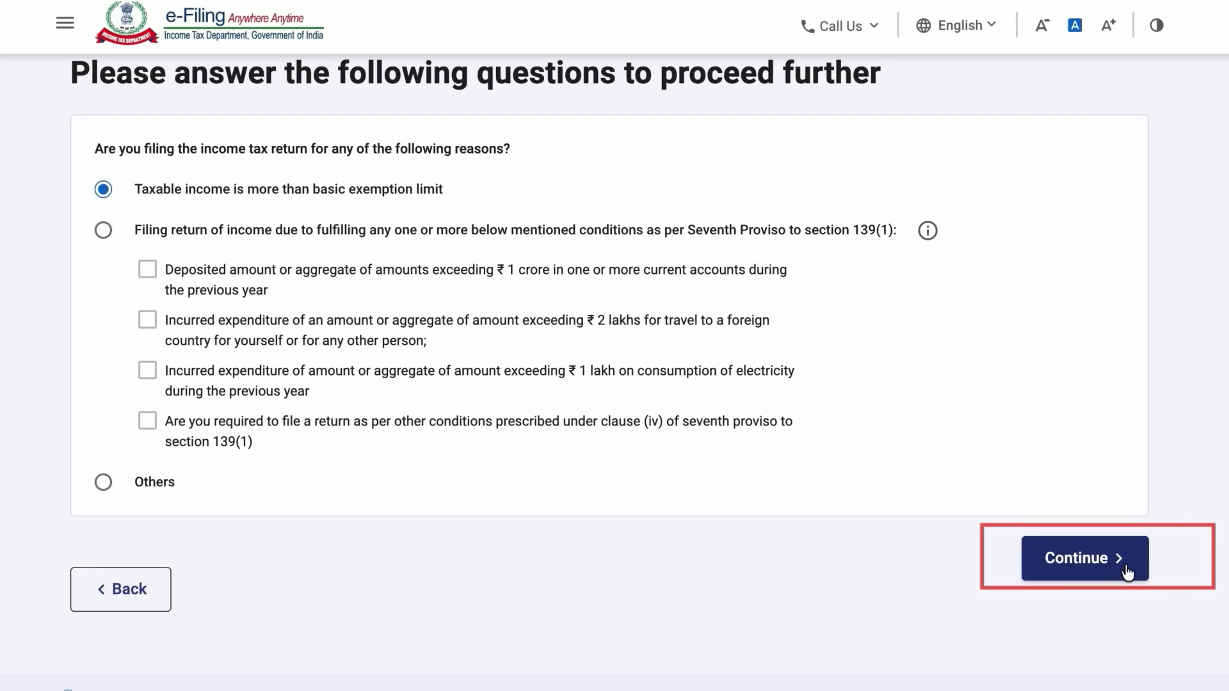
click(1126, 568)
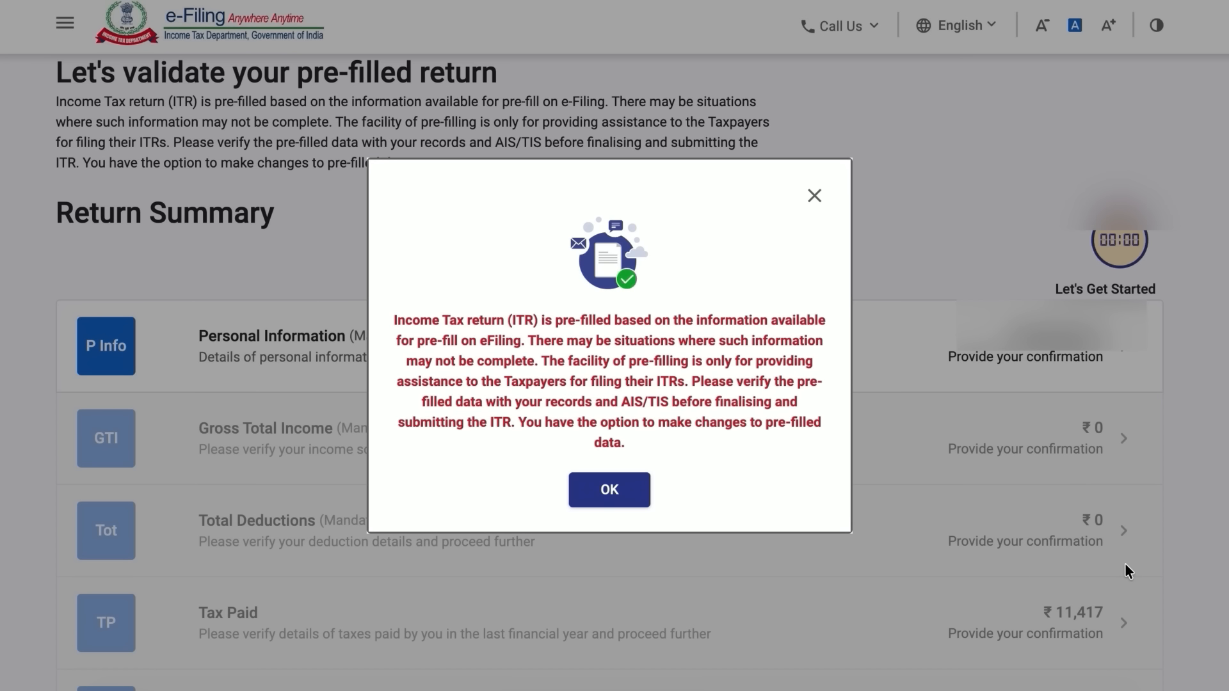
click(609, 490)
Step: Open the Personal Information section and select Others as the nature of employment
scroll(612, 494, down, 2)
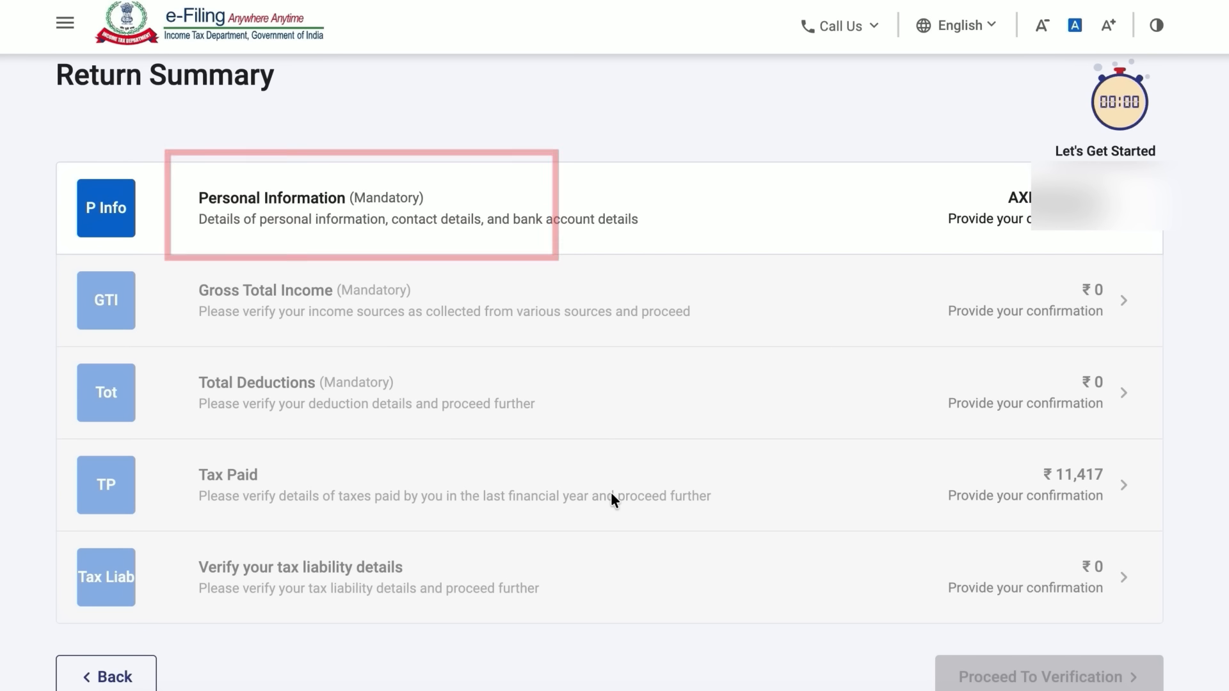
click(579, 240)
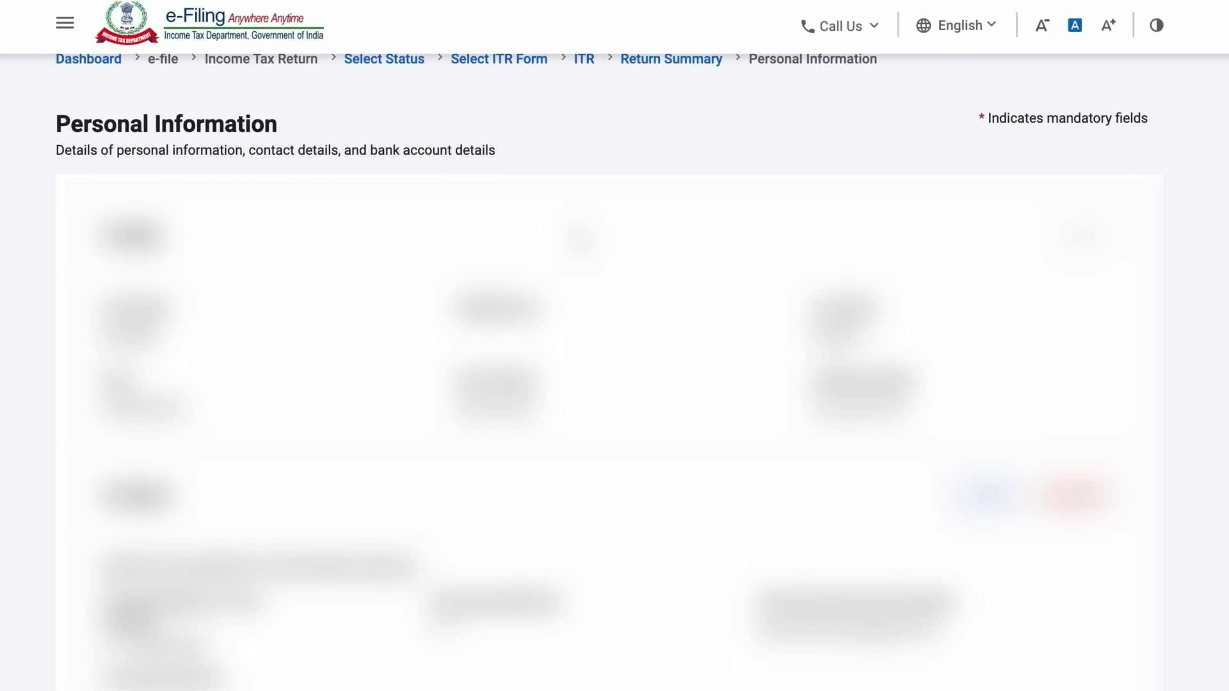
scroll(581, 240, down, 5)
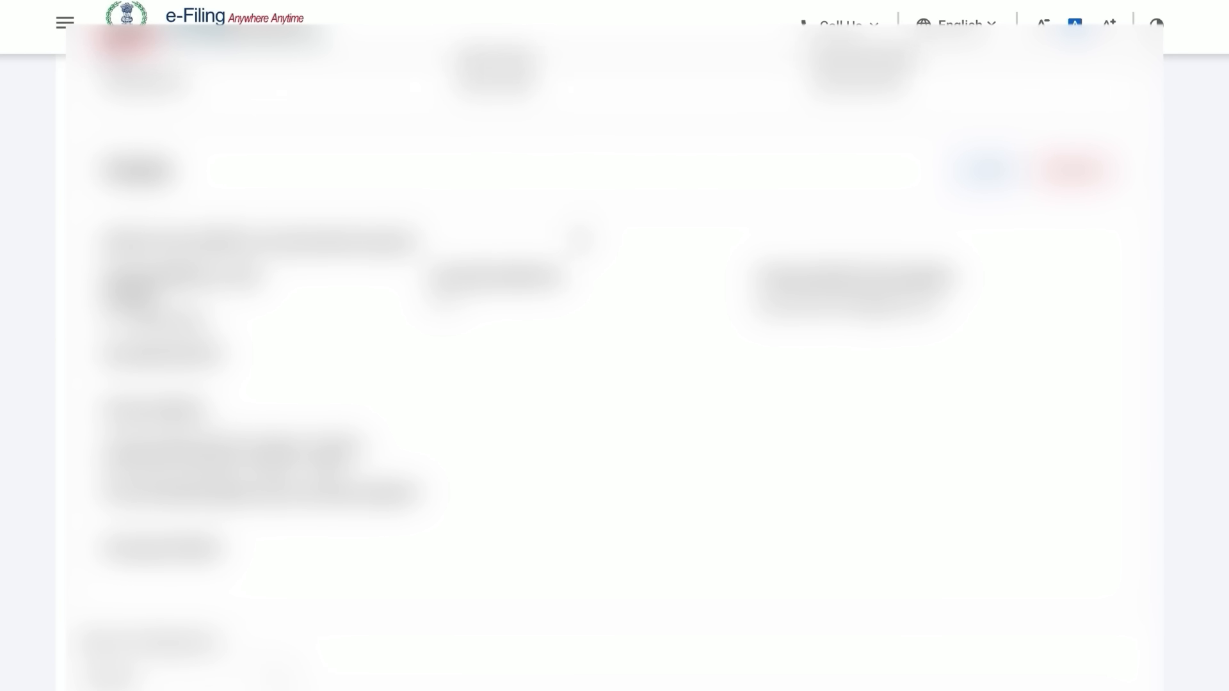
scroll(276, 139, down, 5)
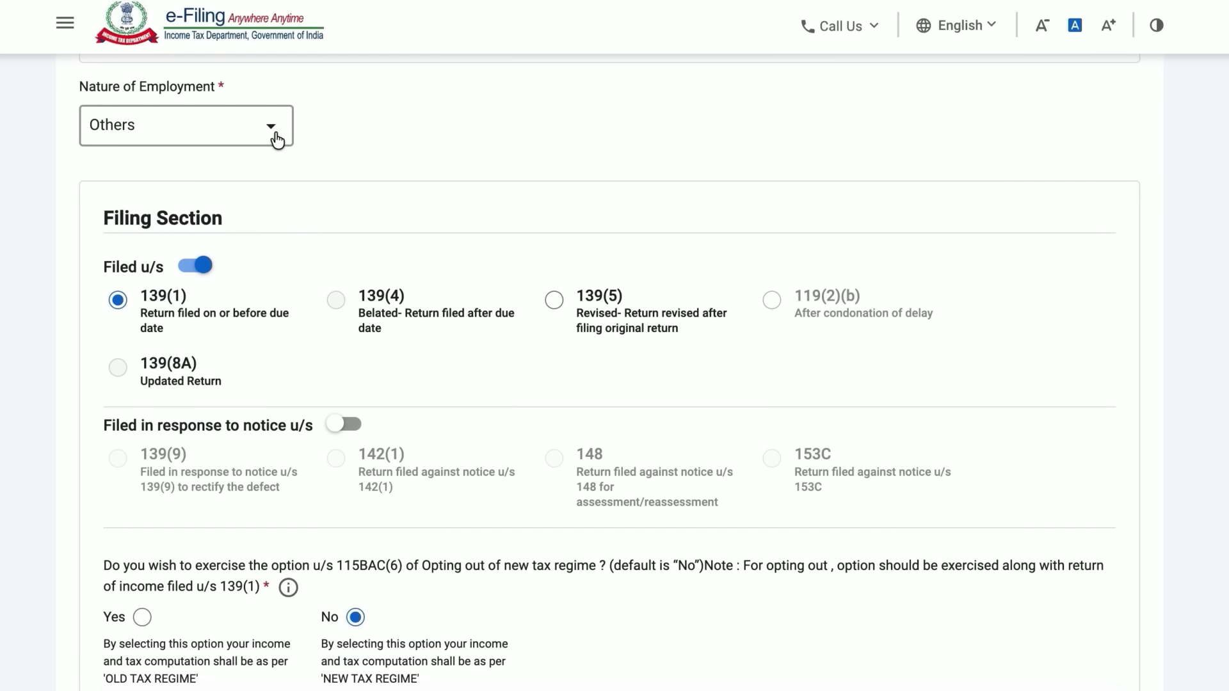
click(275, 137)
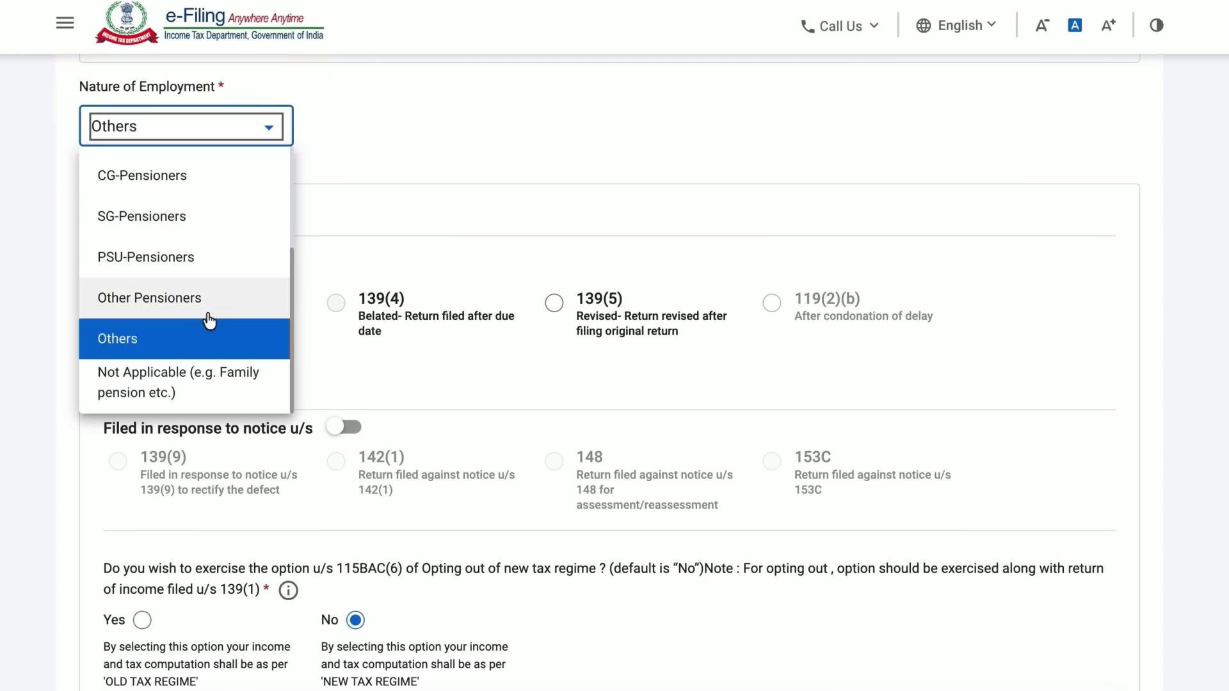
click(96, 342)
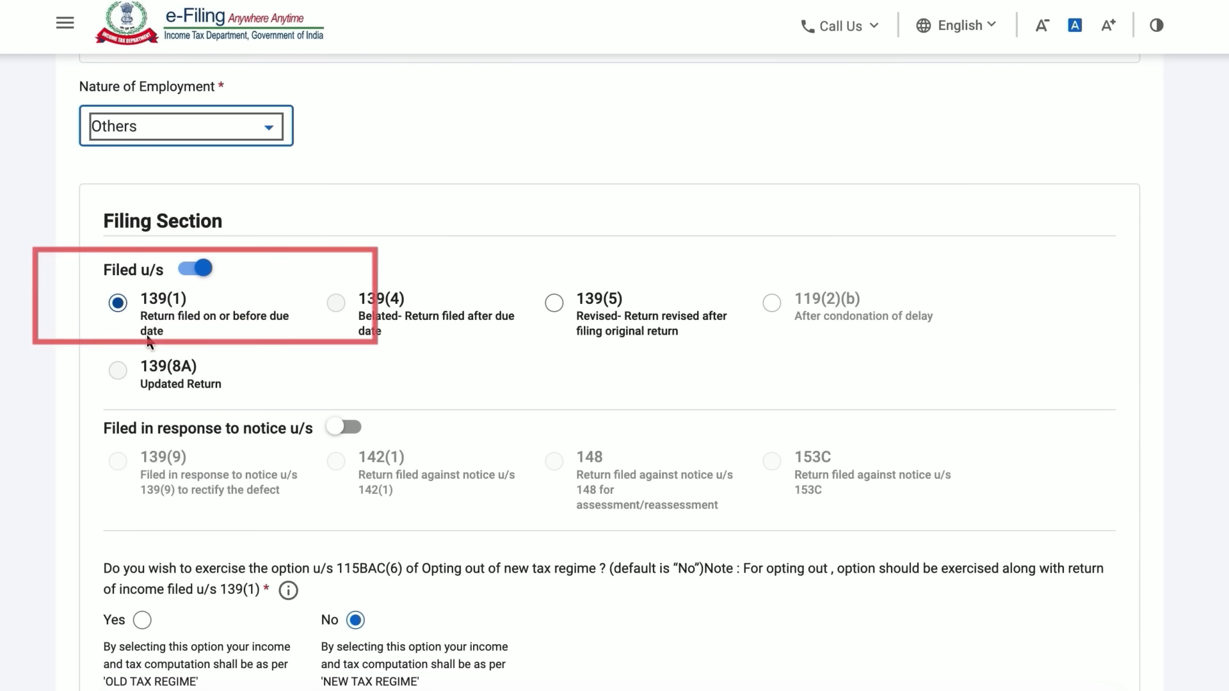
Step: Review the filing section and tax regime choice, and expand Bank Details to check the account nominated for refund
scroll(291, 352, down, 3)
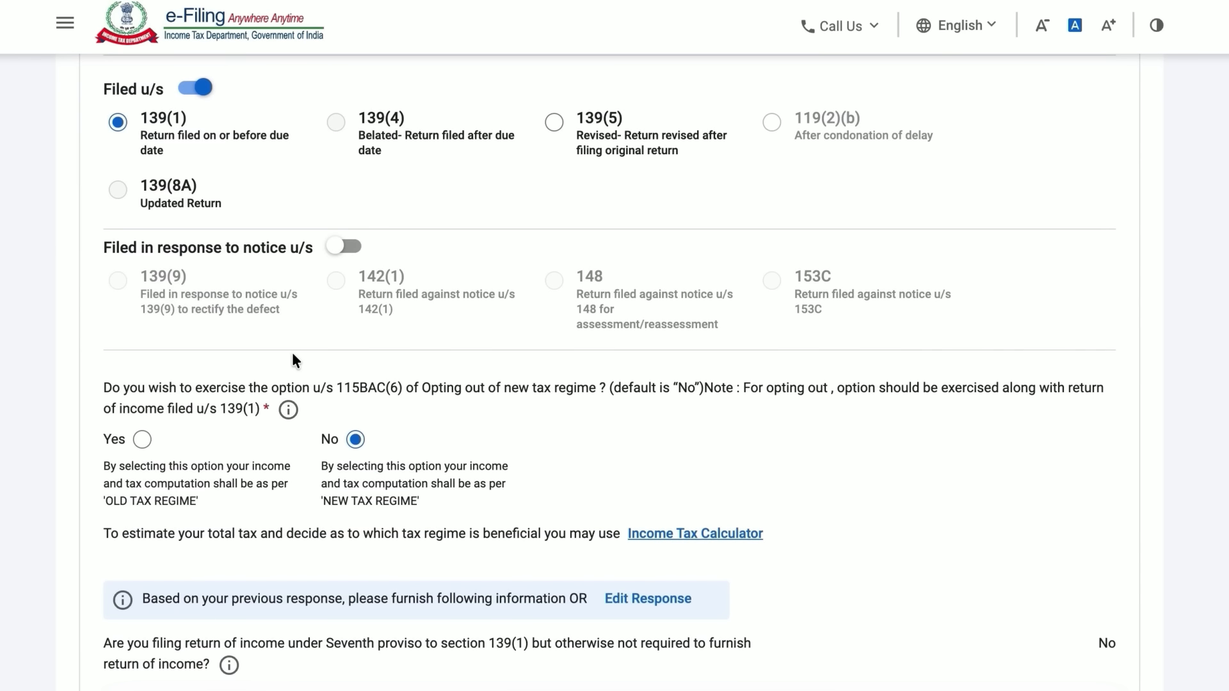
scroll(293, 353, down, 3)
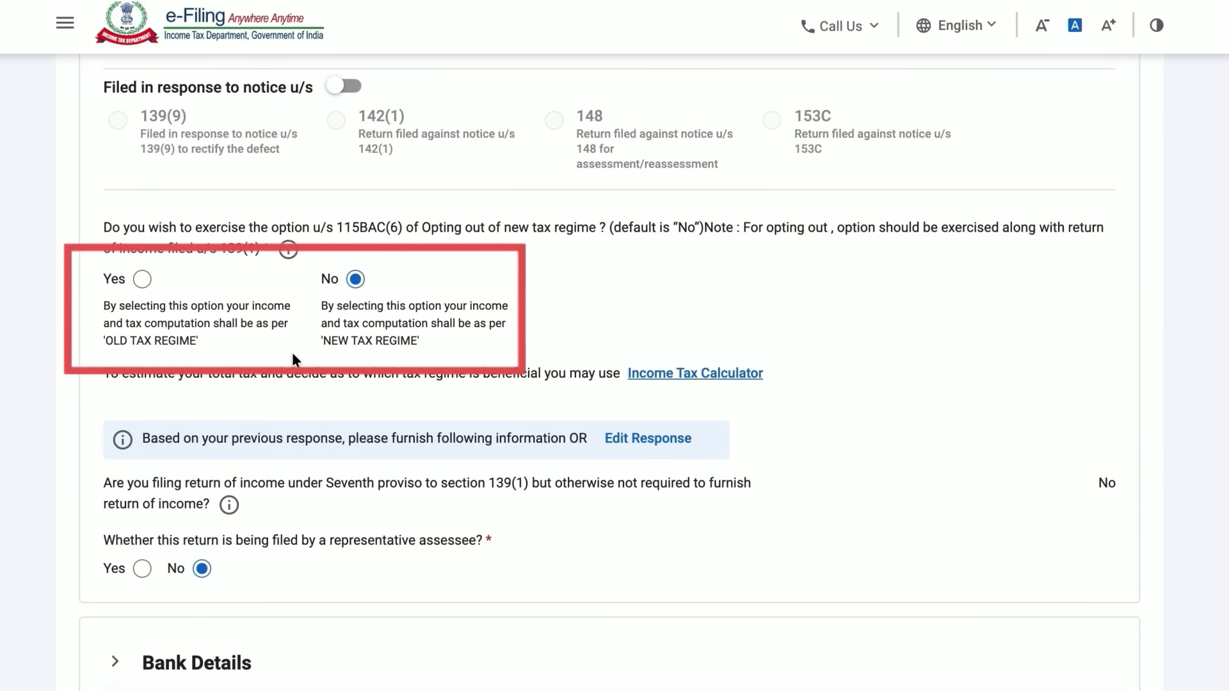
mouse_move(288, 250)
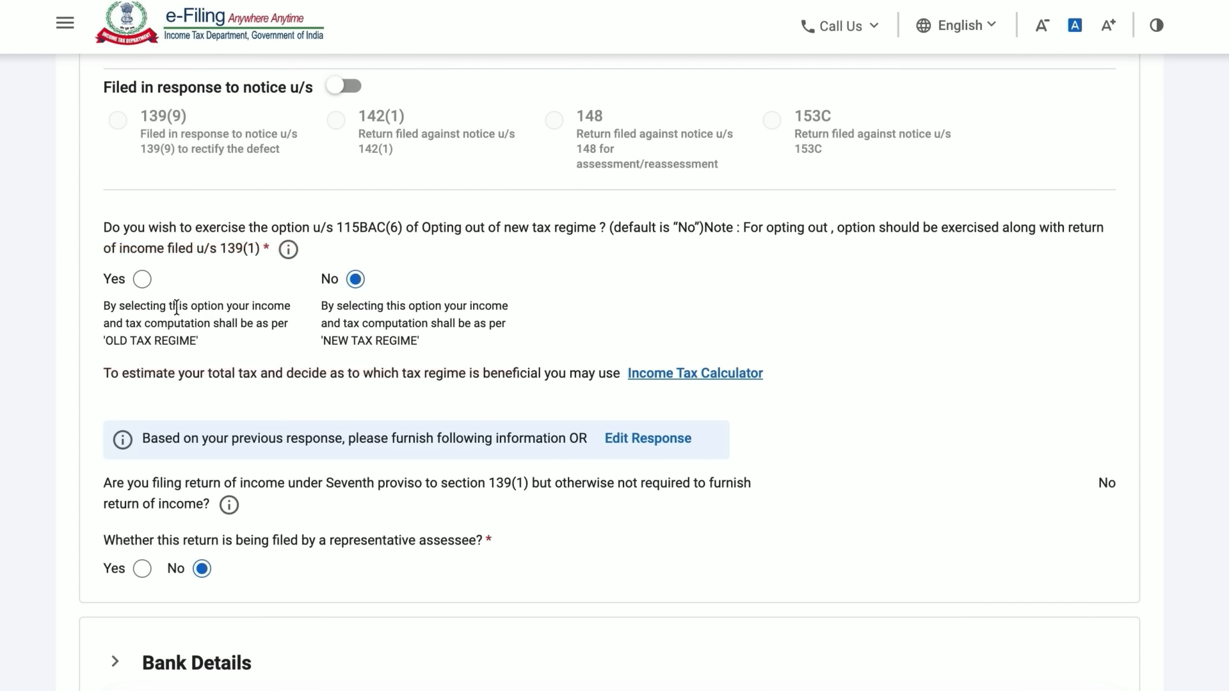
scroll(298, 481, down, 3)
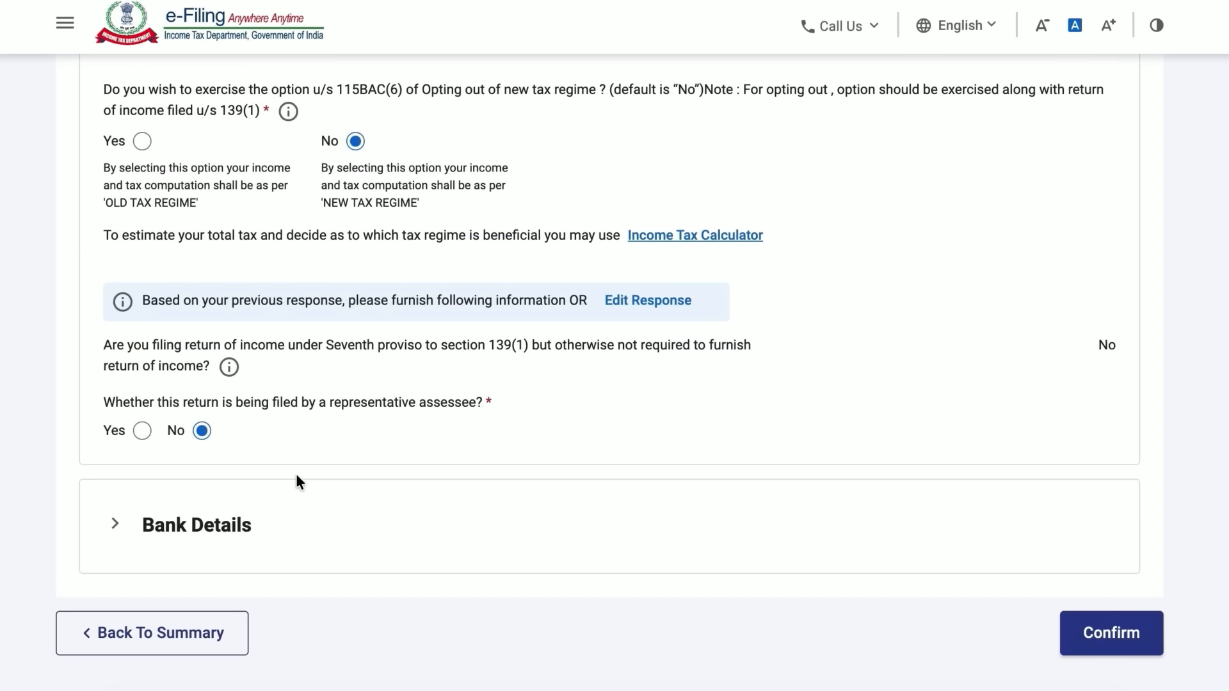
scroll(298, 481, down, 2)
click(258, 453)
scroll(256, 442, down, 1)
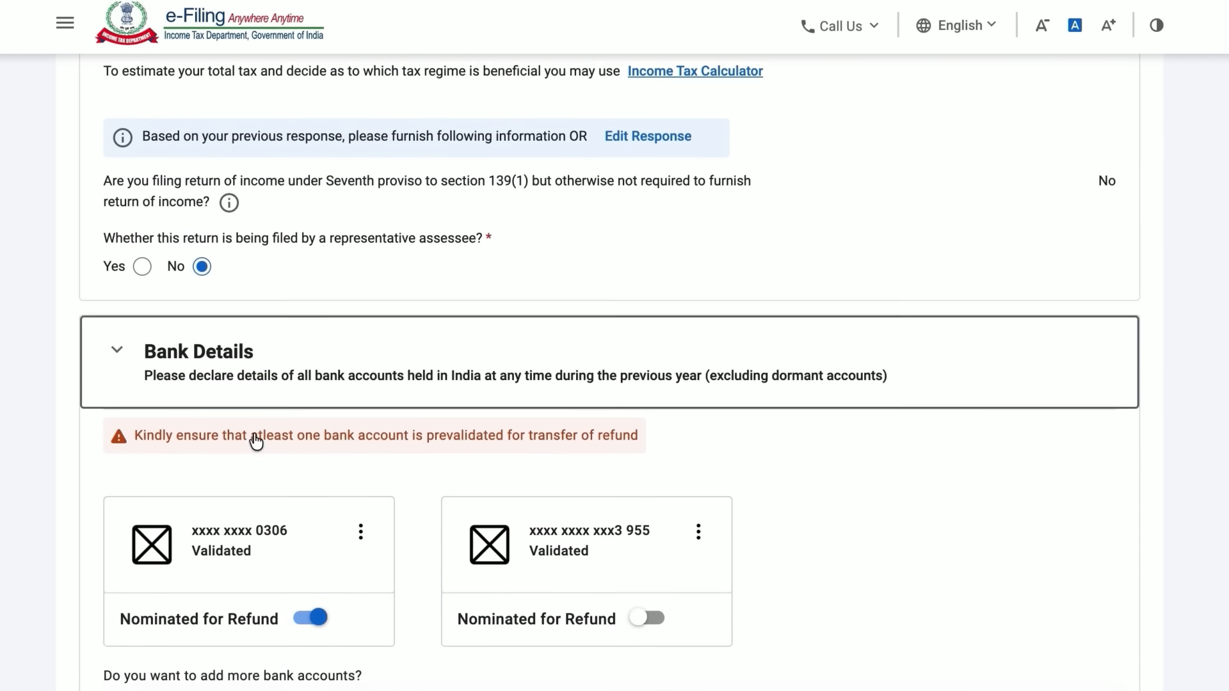
scroll(256, 441, down, 4)
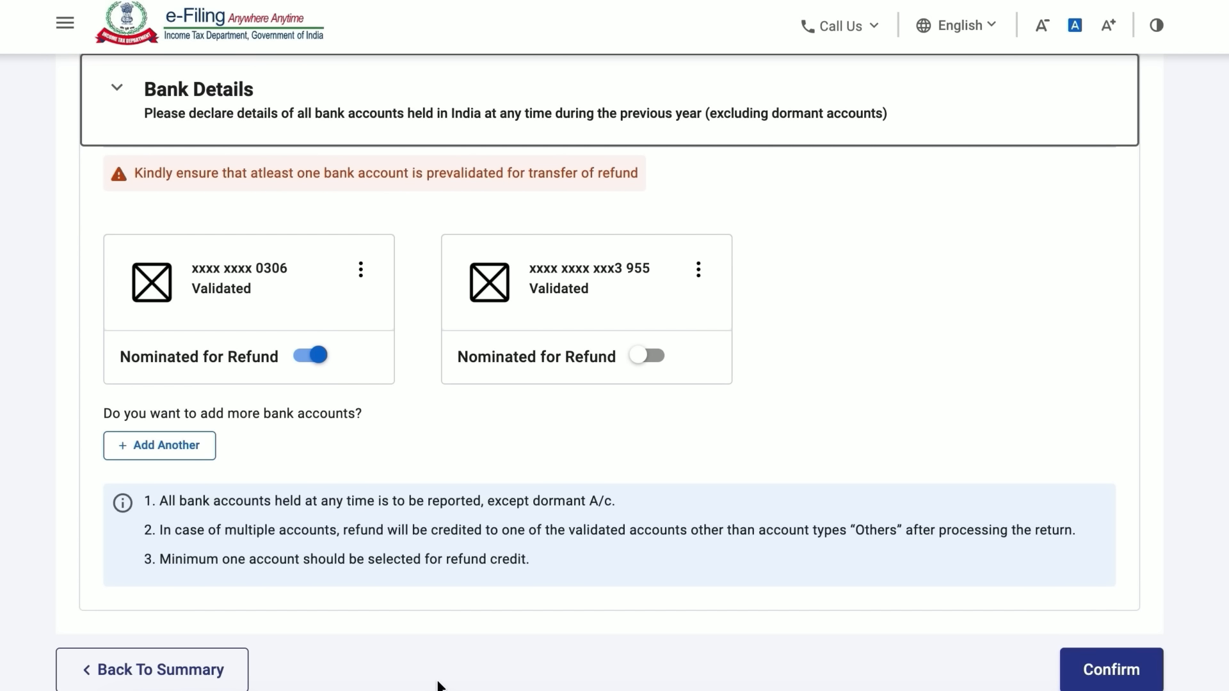
Step: View the form for adding another bank account, return to the bank details and confirm the Personal Information section
click(157, 446)
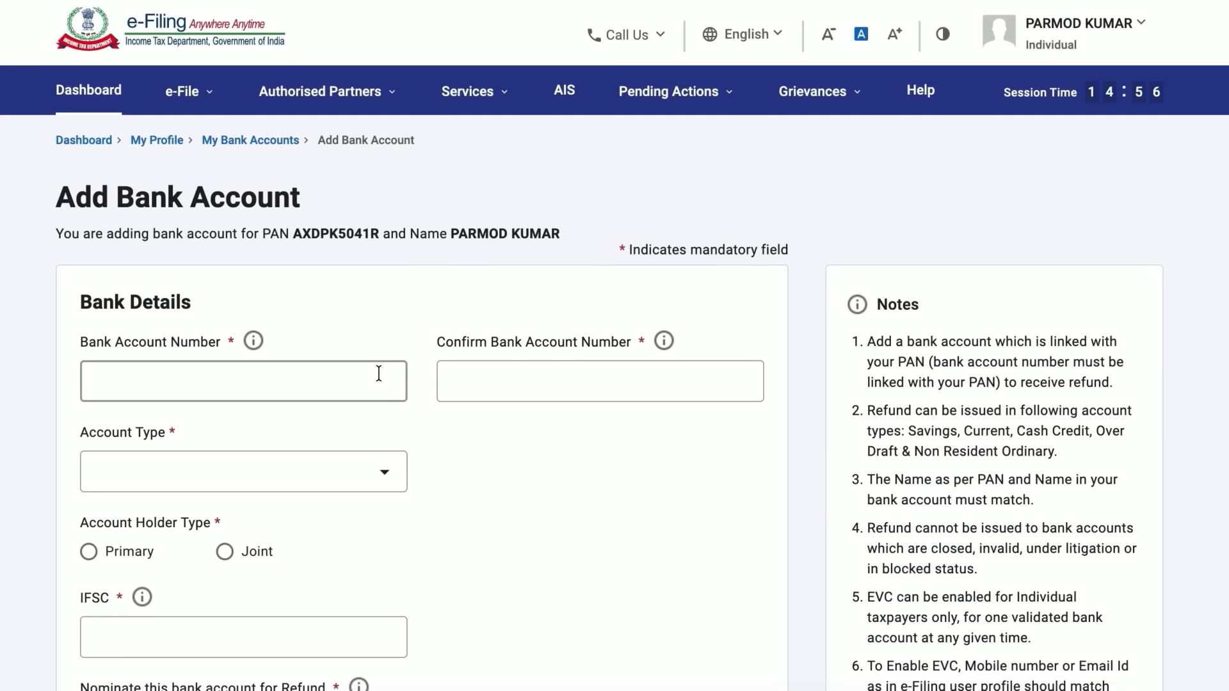
scroll(378, 372, down, 3)
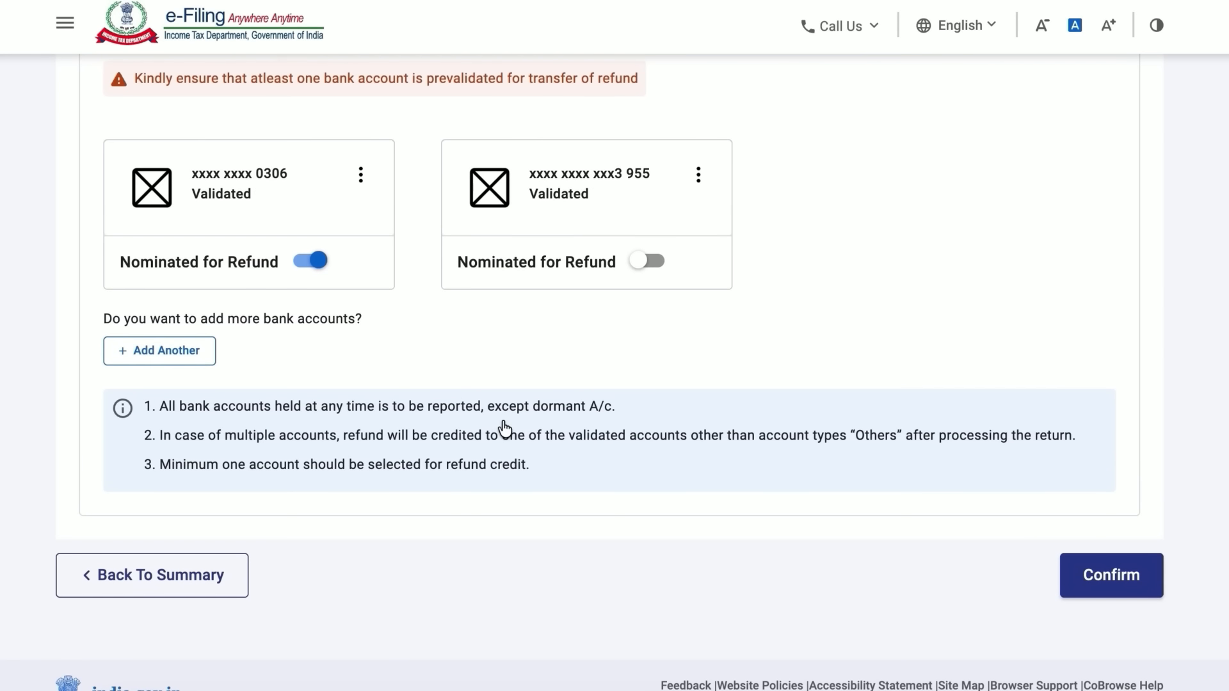
scroll(504, 428, up, 1)
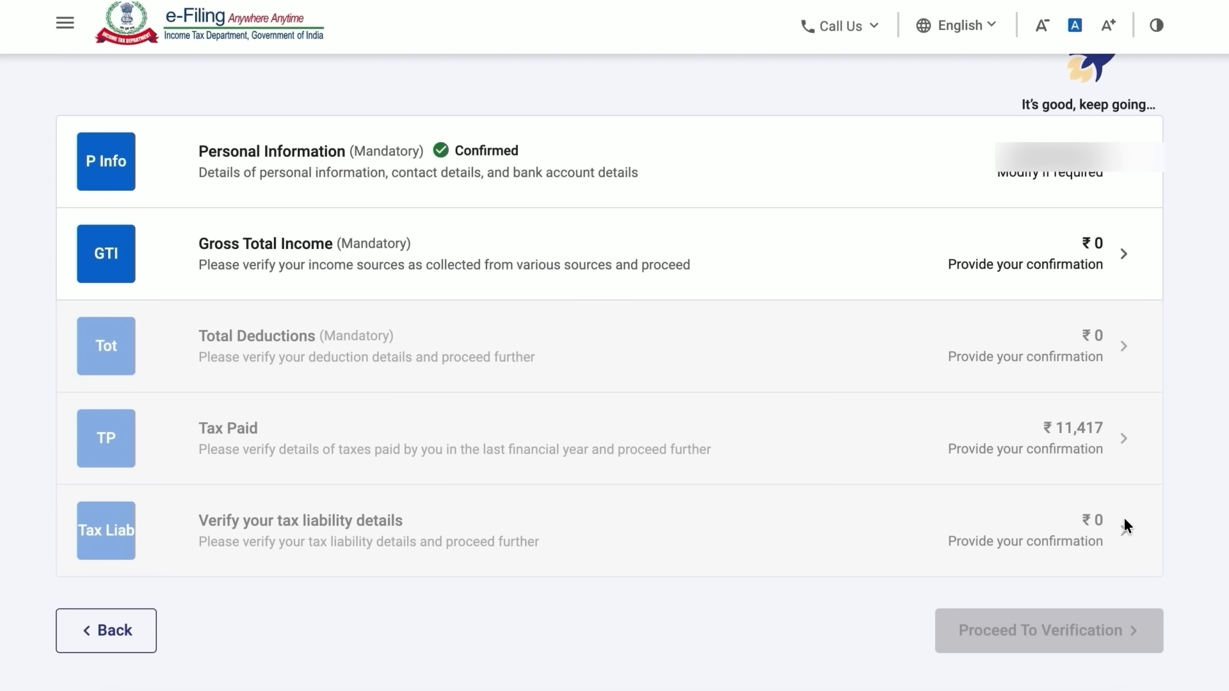
Step: Edit Income From Salary under Gross Total Income and enter 1000000 as the salary per section 17(1)
click(996, 252)
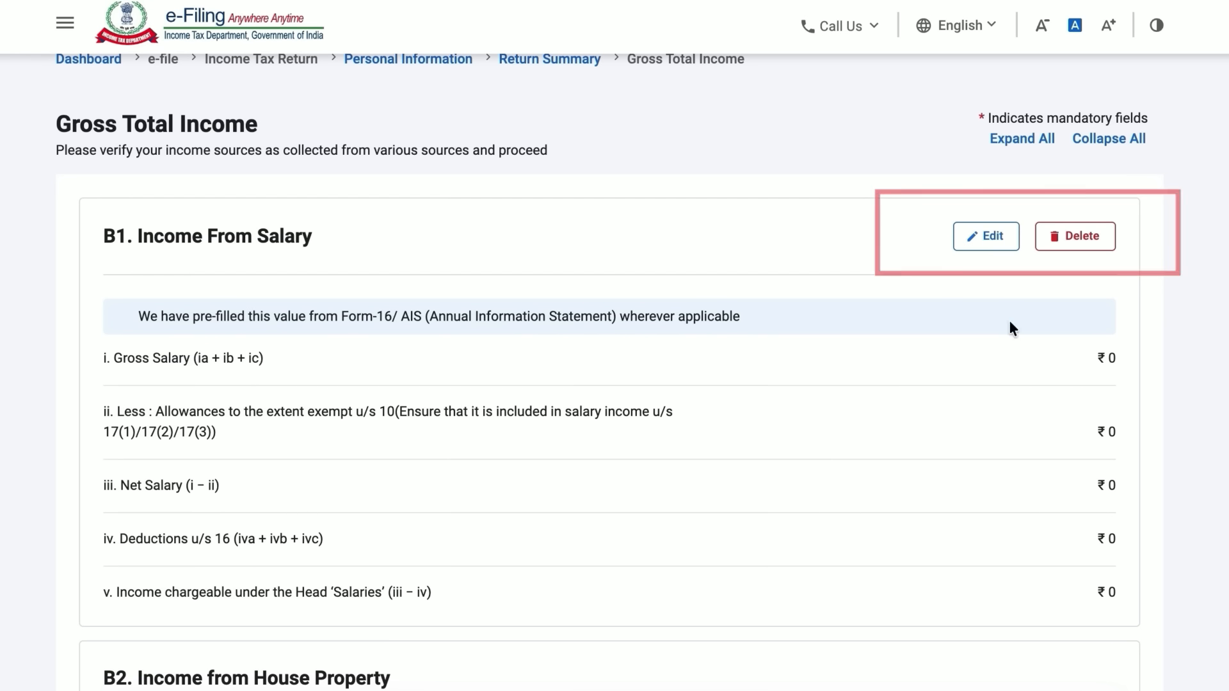
click(981, 240)
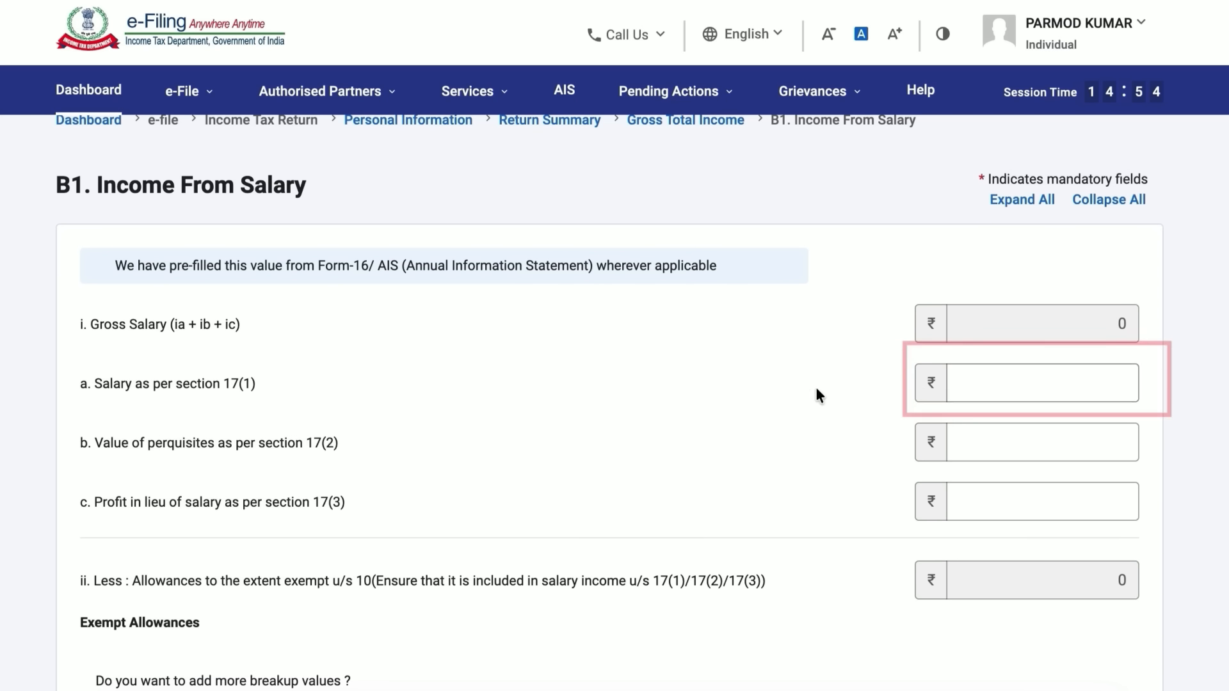
click(1044, 382)
text(100)
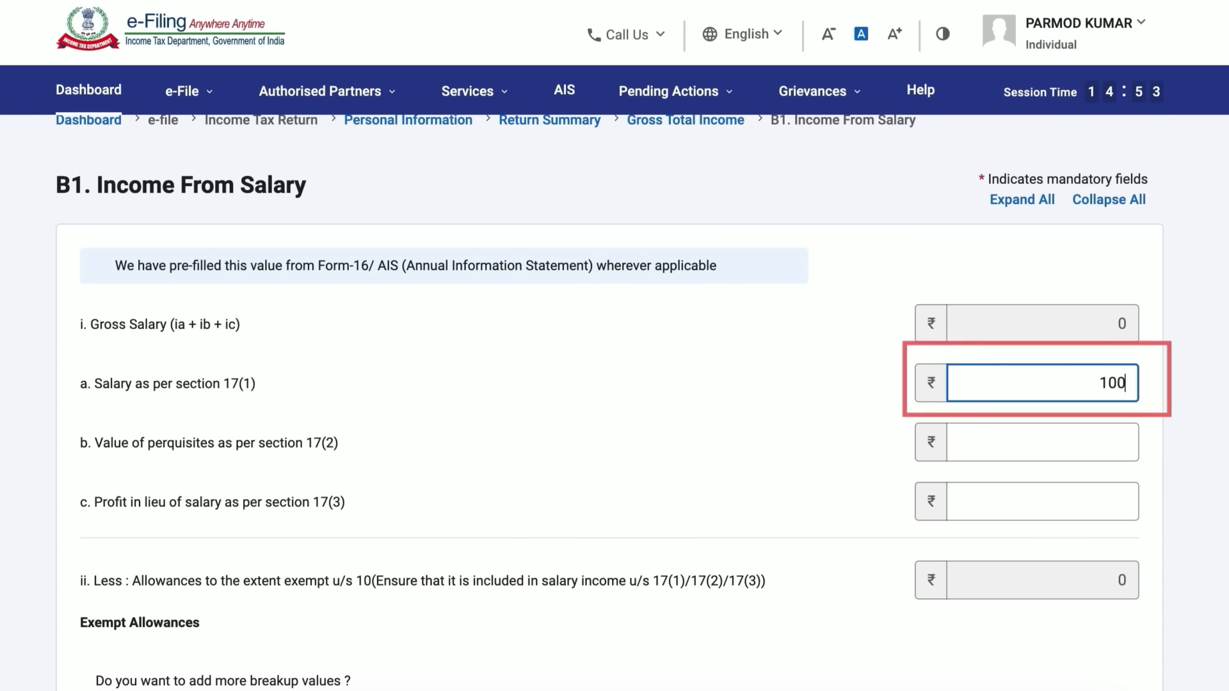
text(0000)
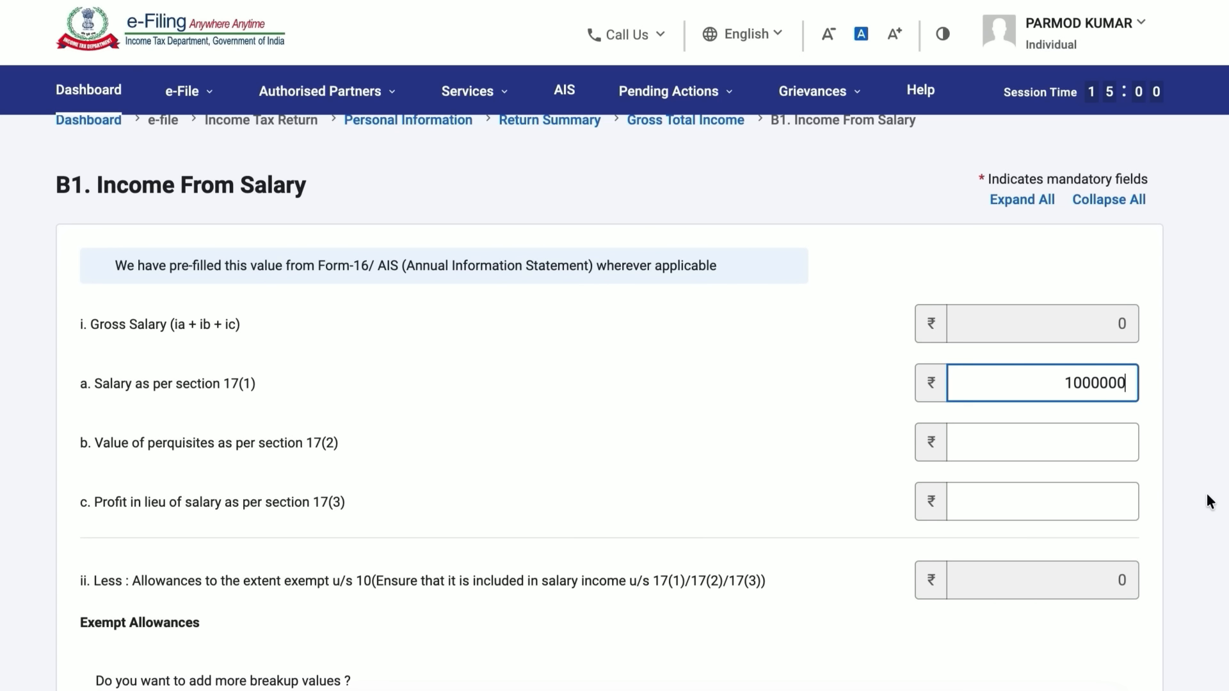
Step: Review the net salary, the deductions under section 16 and the income chargeable under Salaries
scroll(692, 406, down, 6)
scroll(692, 407, up, 3)
scroll(692, 407, down, 5)
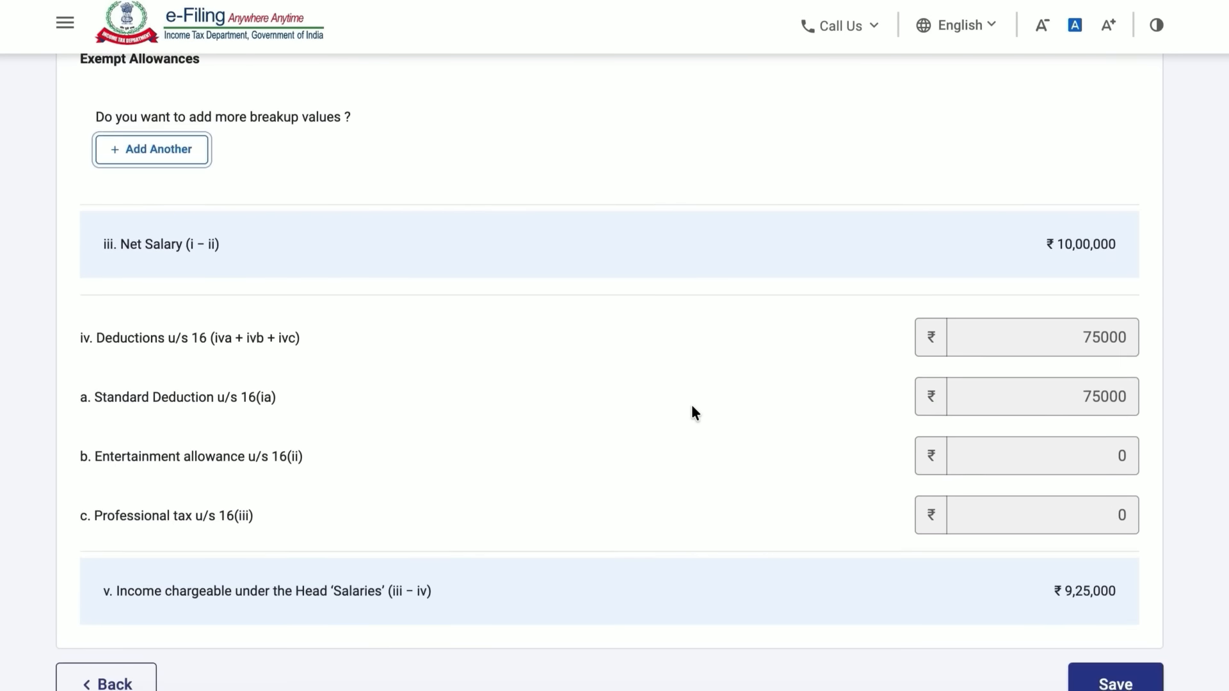
scroll(692, 410, down, 2)
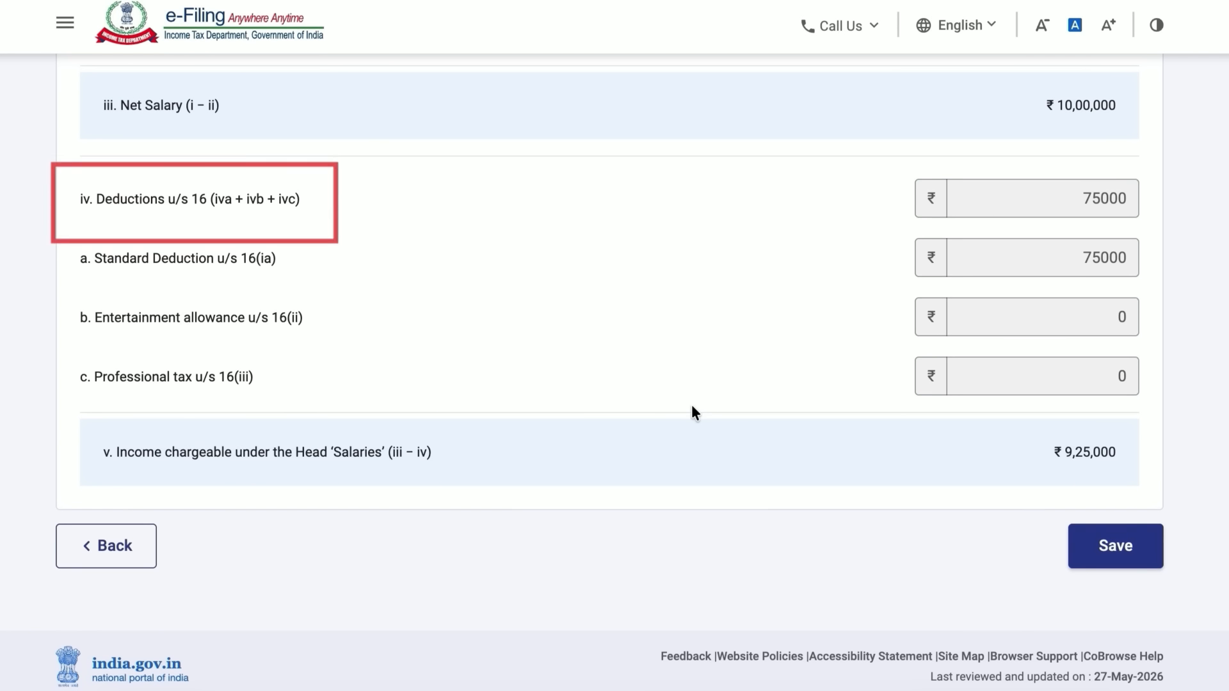
scroll(692, 406, down, 1)
scroll(692, 410, up, 1)
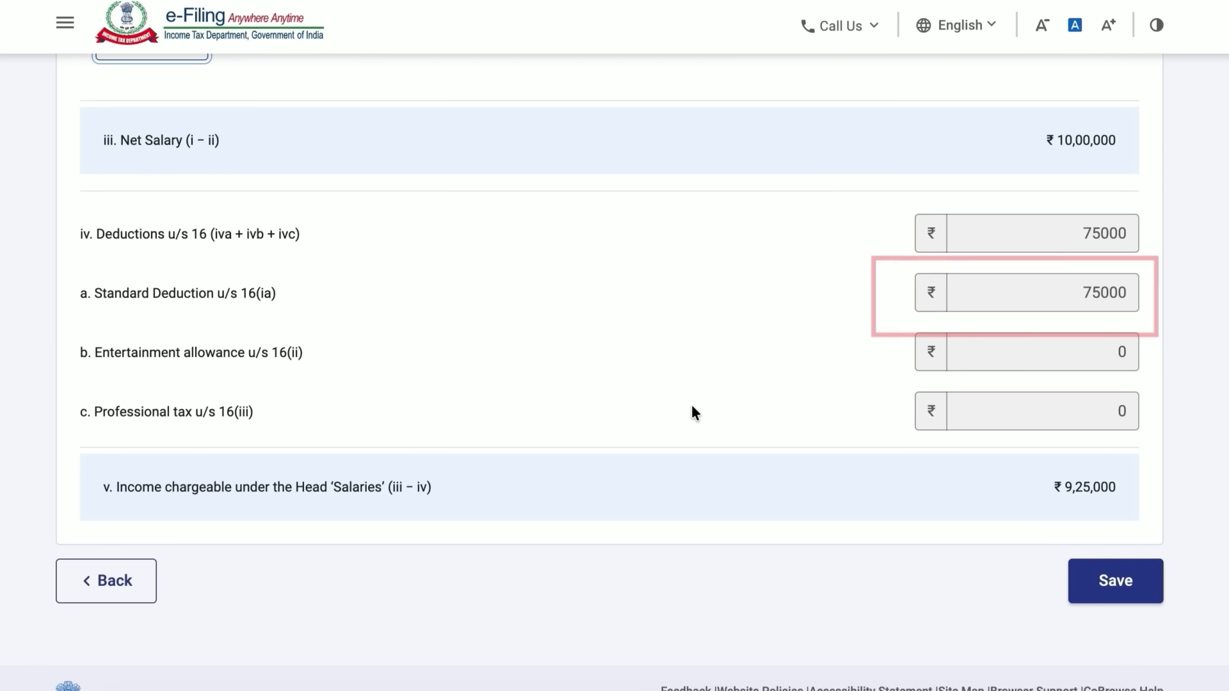
Step: Save the salary income and expand Details of Income from House Property to check for entries
click(1116, 581)
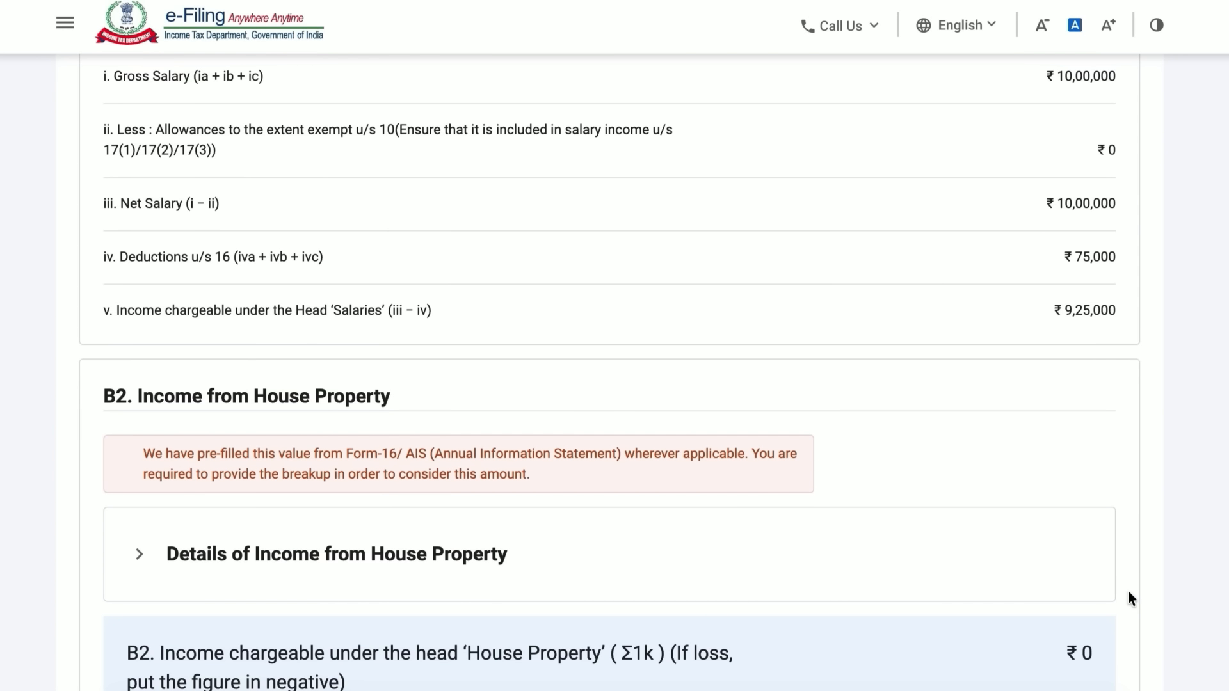
scroll(1063, 458, down, 5)
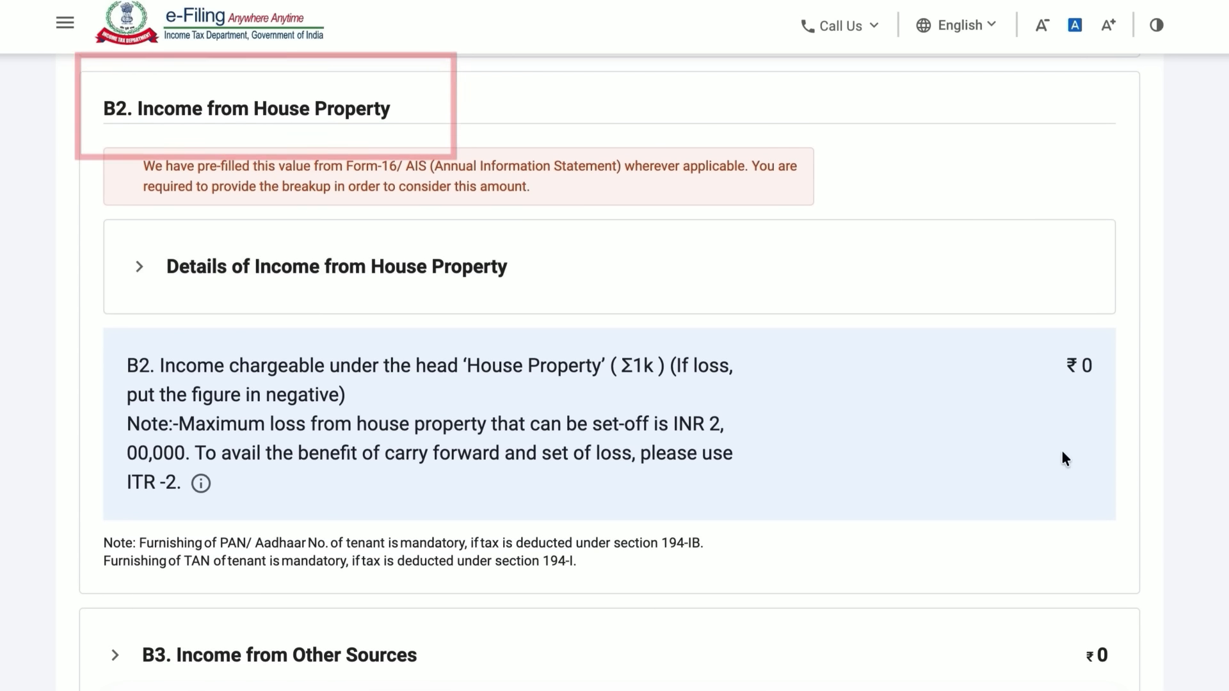
click(218, 262)
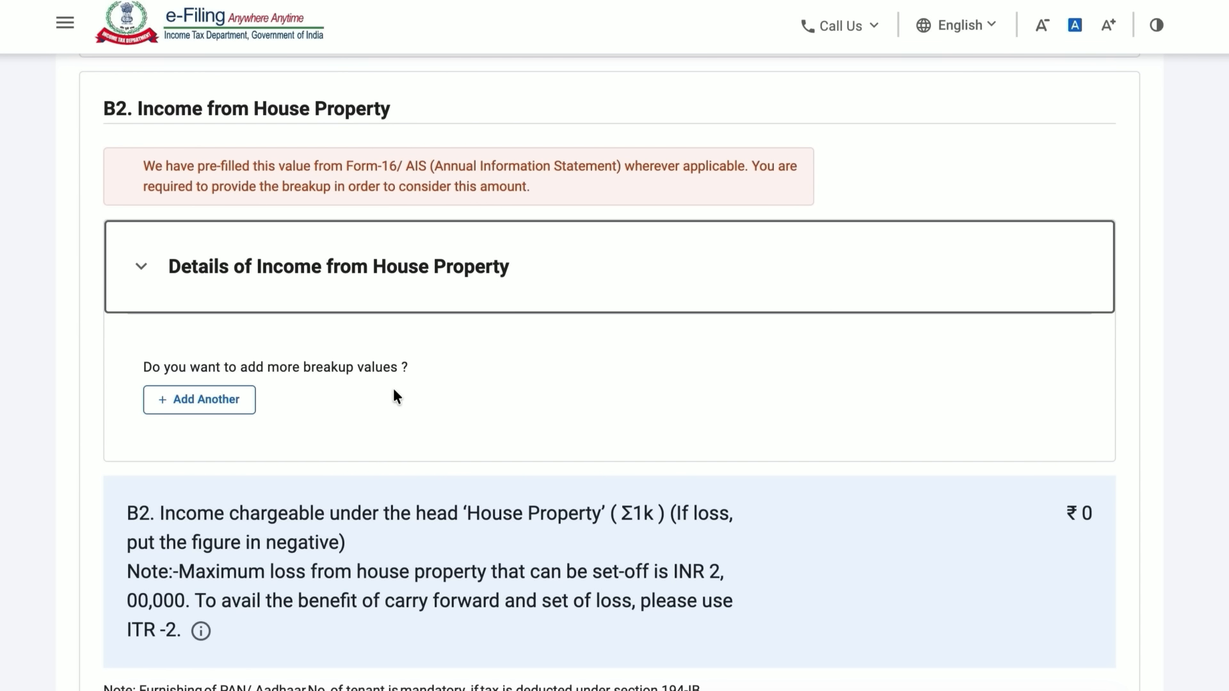
scroll(377, 565, down, 5)
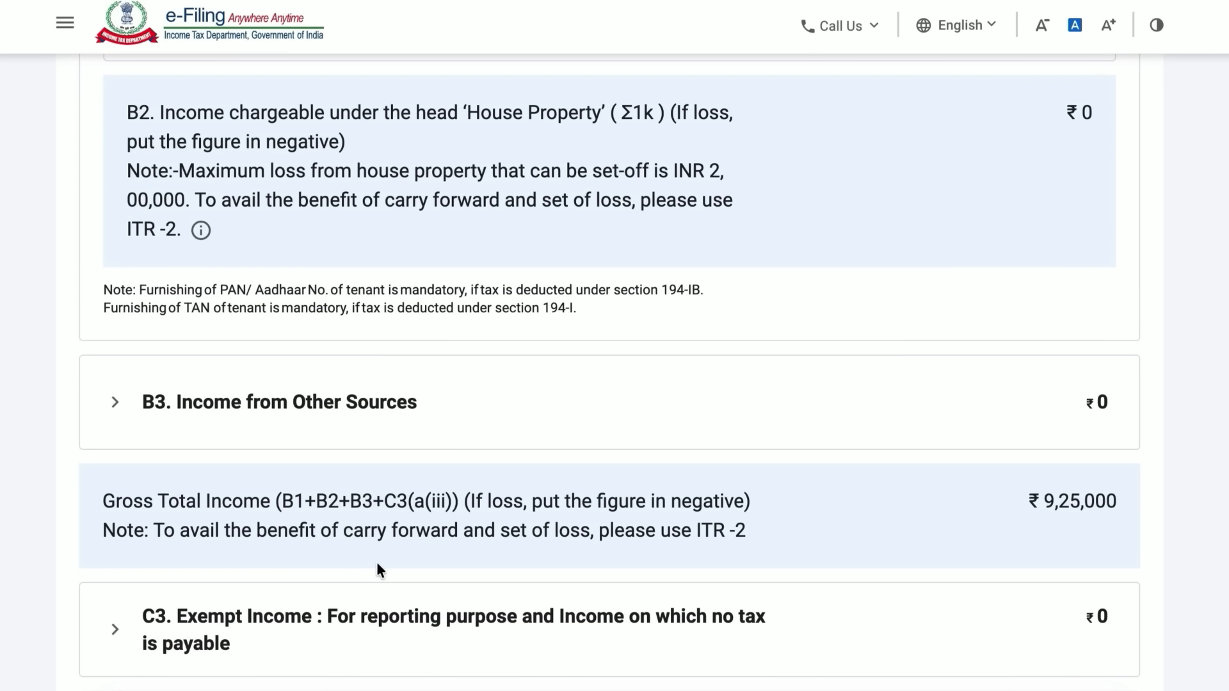
Step: Add Interest from Saving Bank Account with an amount of 4873 under Income from Other Sources and save it
scroll(377, 569, down, 3)
click(107, 178)
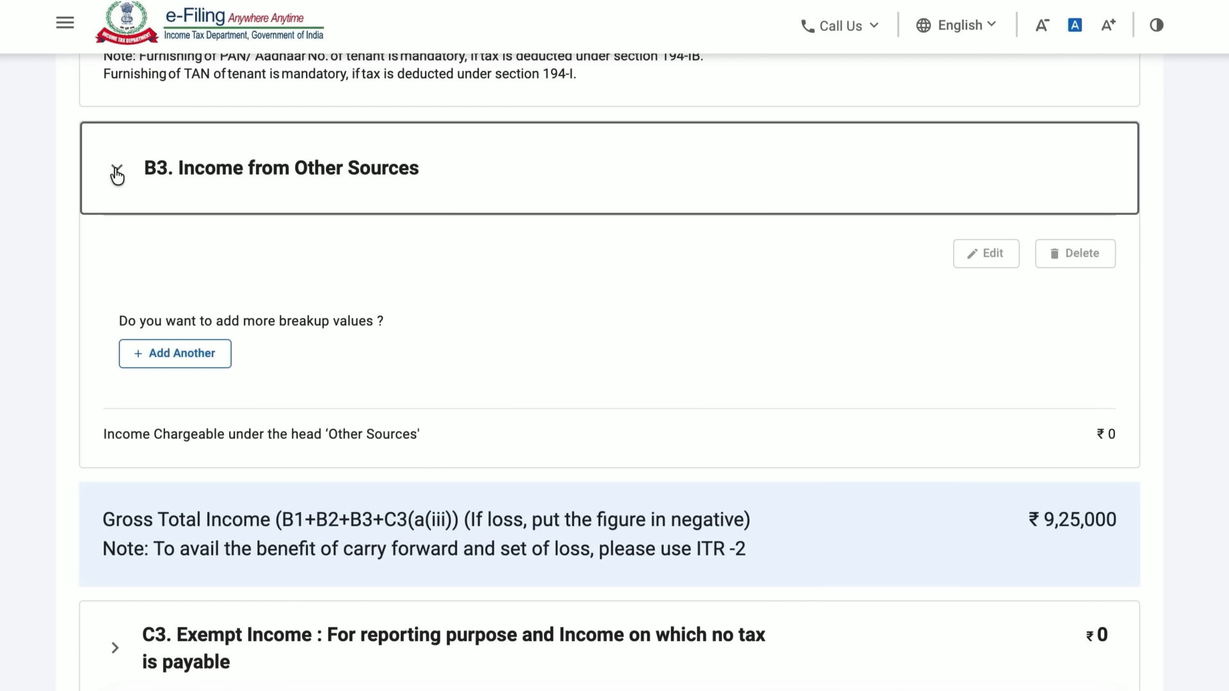
click(216, 364)
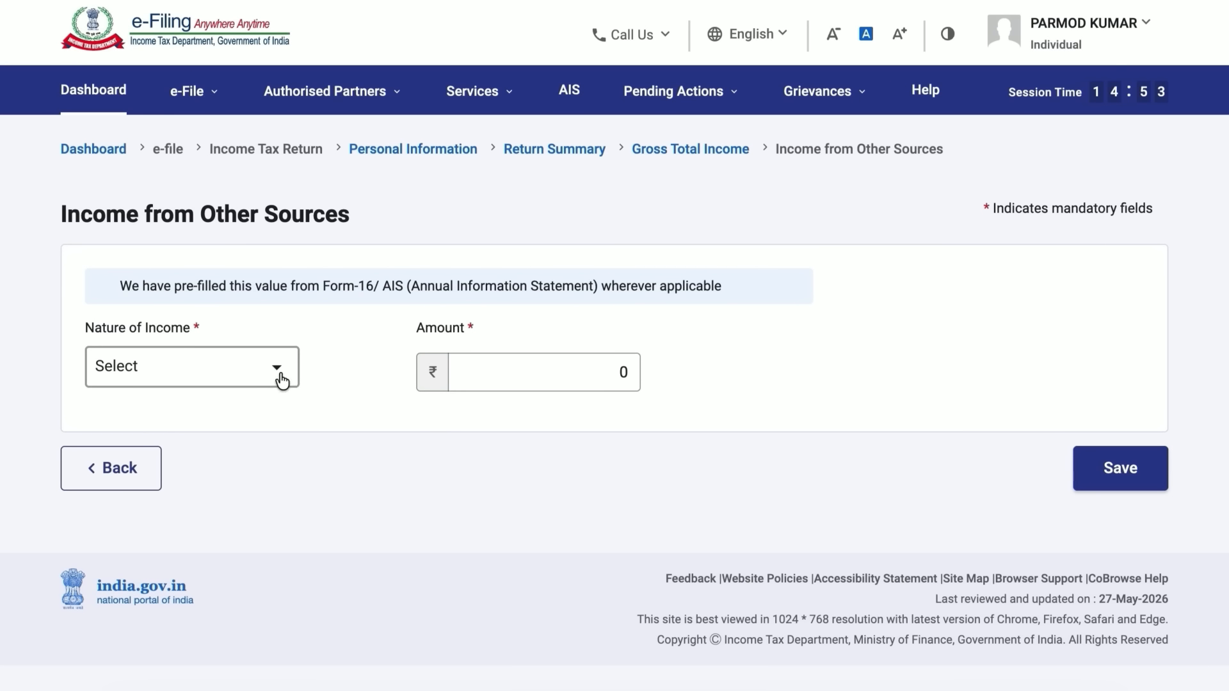
click(275, 371)
click(181, 459)
click(545, 371)
text(4873)
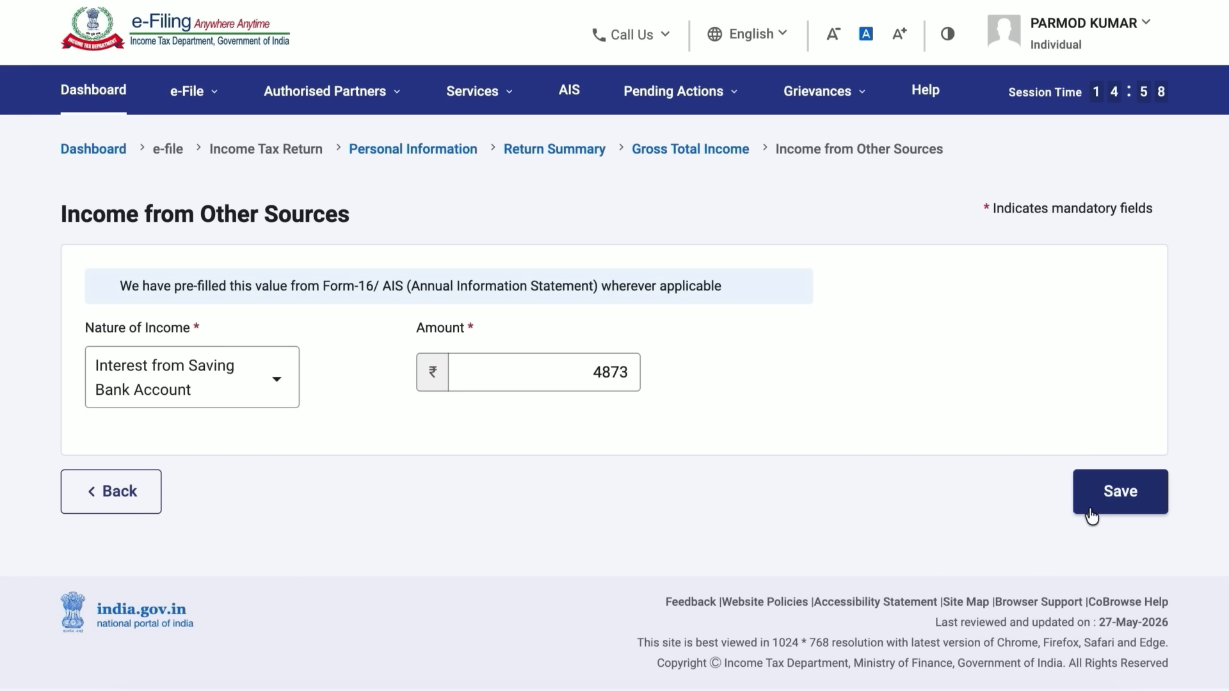
click(1107, 493)
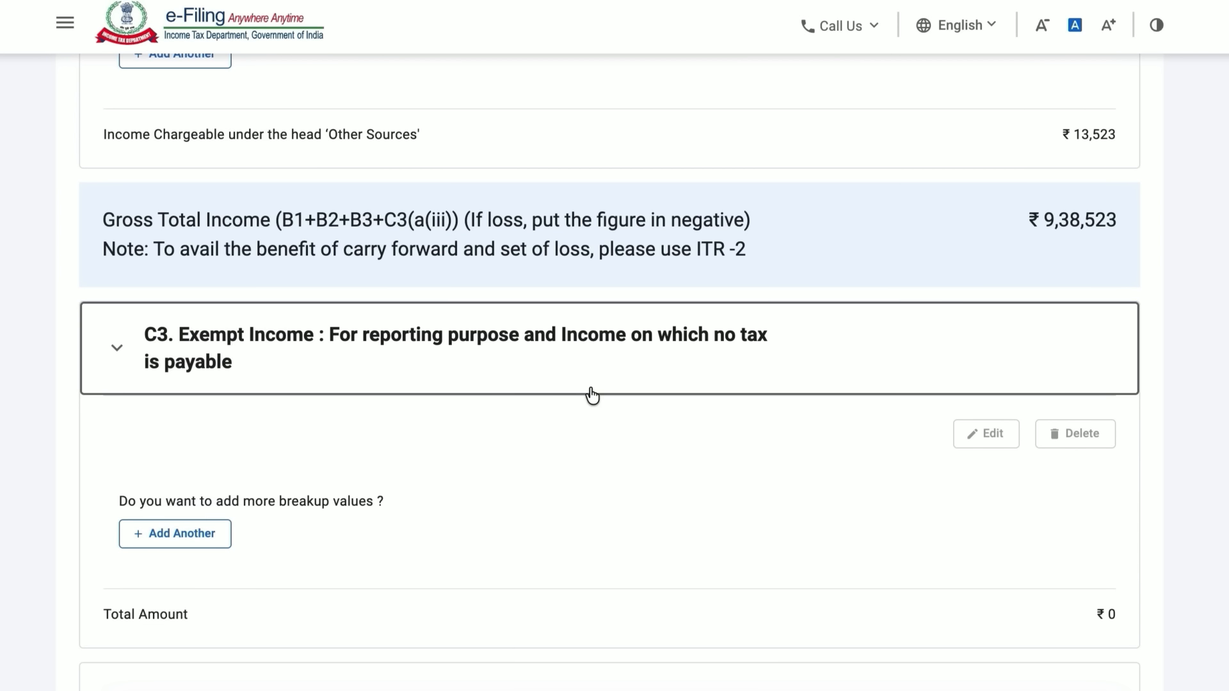
Step: Enter section 112A long-term capital gains with total sale consideration 60000 and cost of acquisition 48000, and confirm Gross Total Income
click(516, 349)
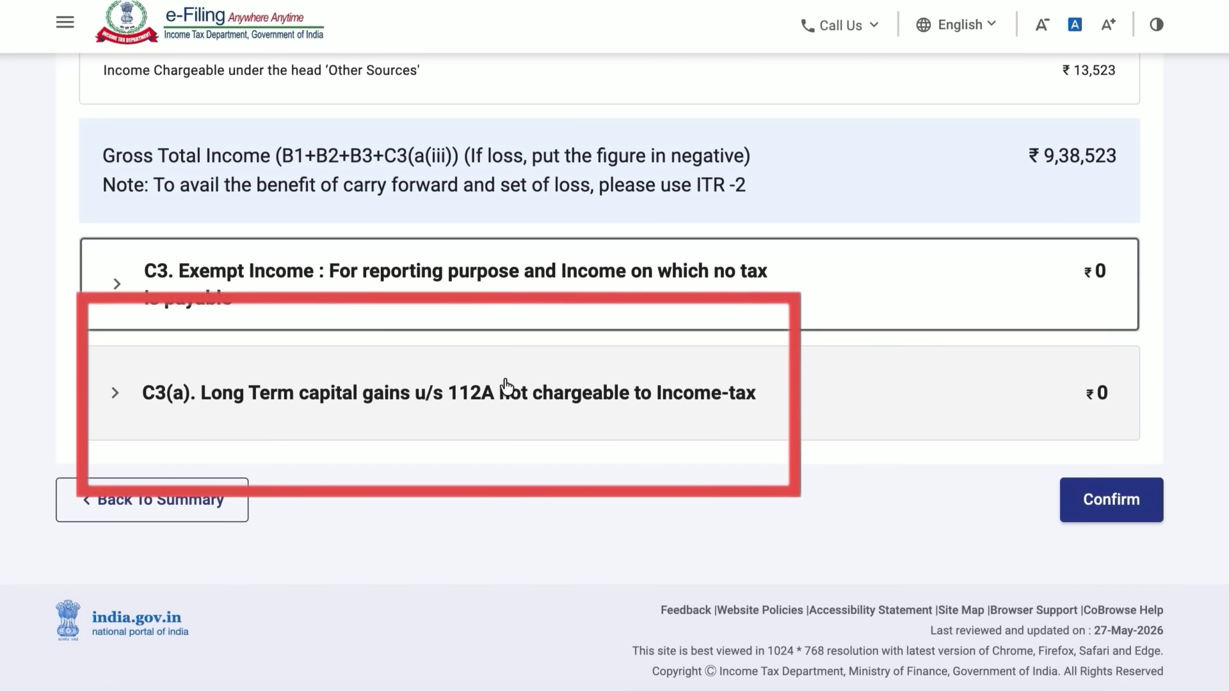
click(506, 385)
scroll(507, 386, down, 1)
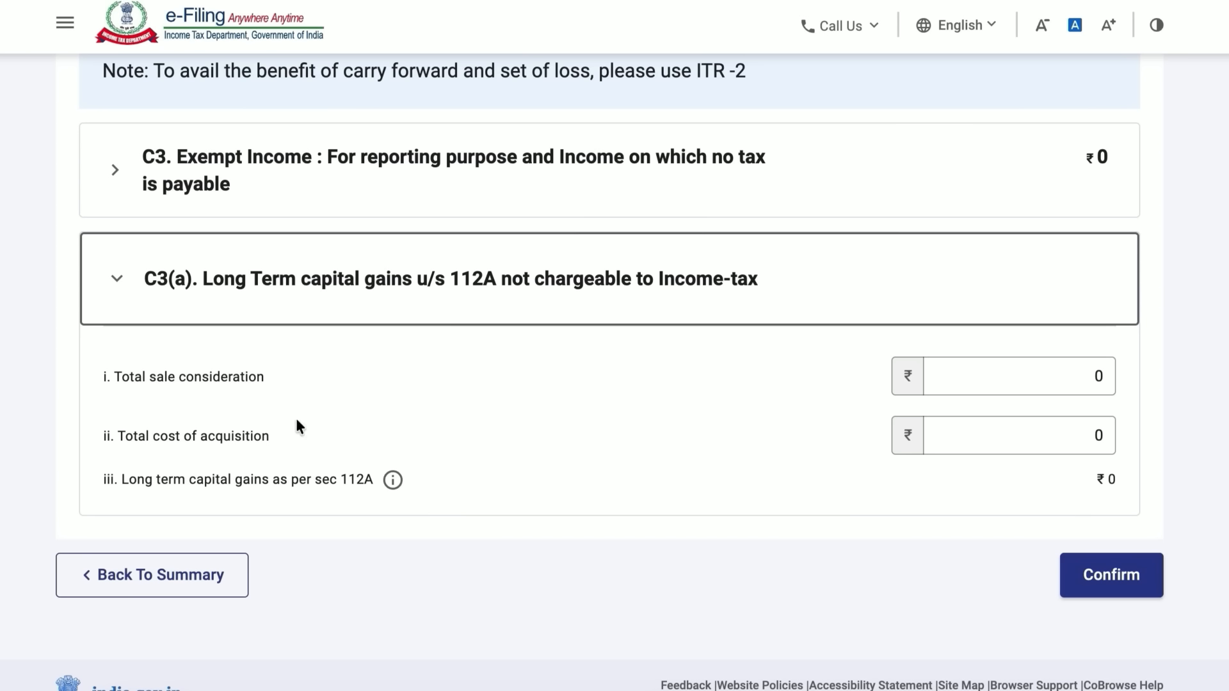
click(1022, 382)
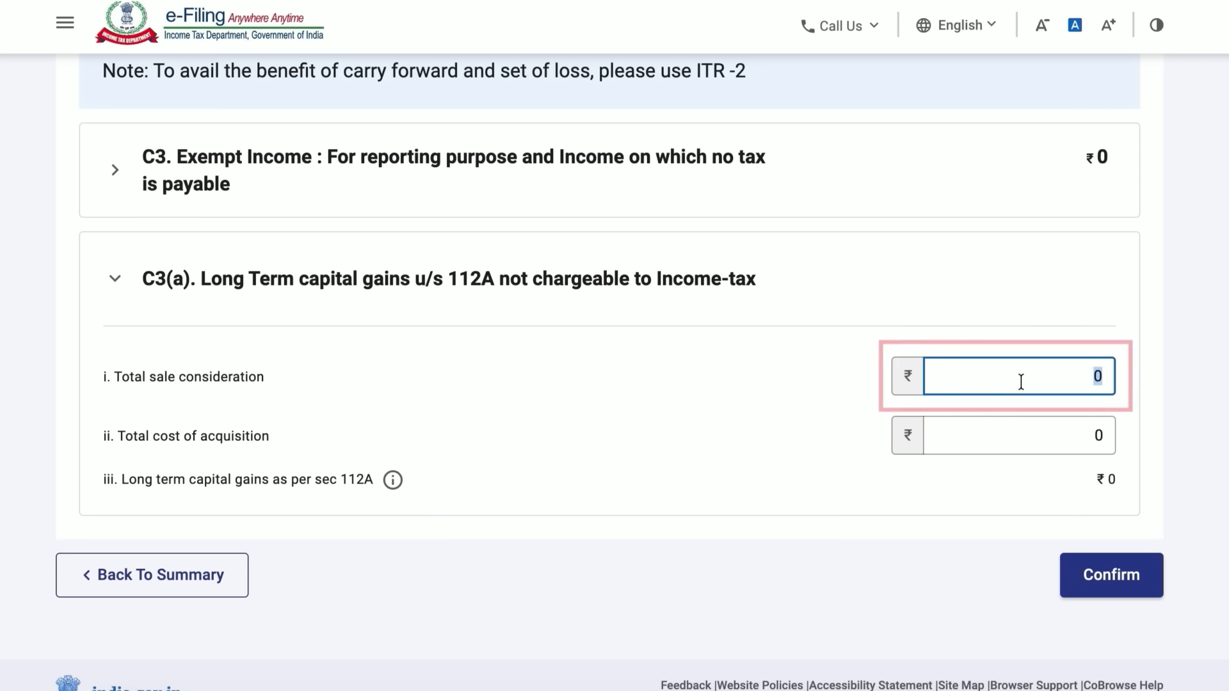
text(60000)
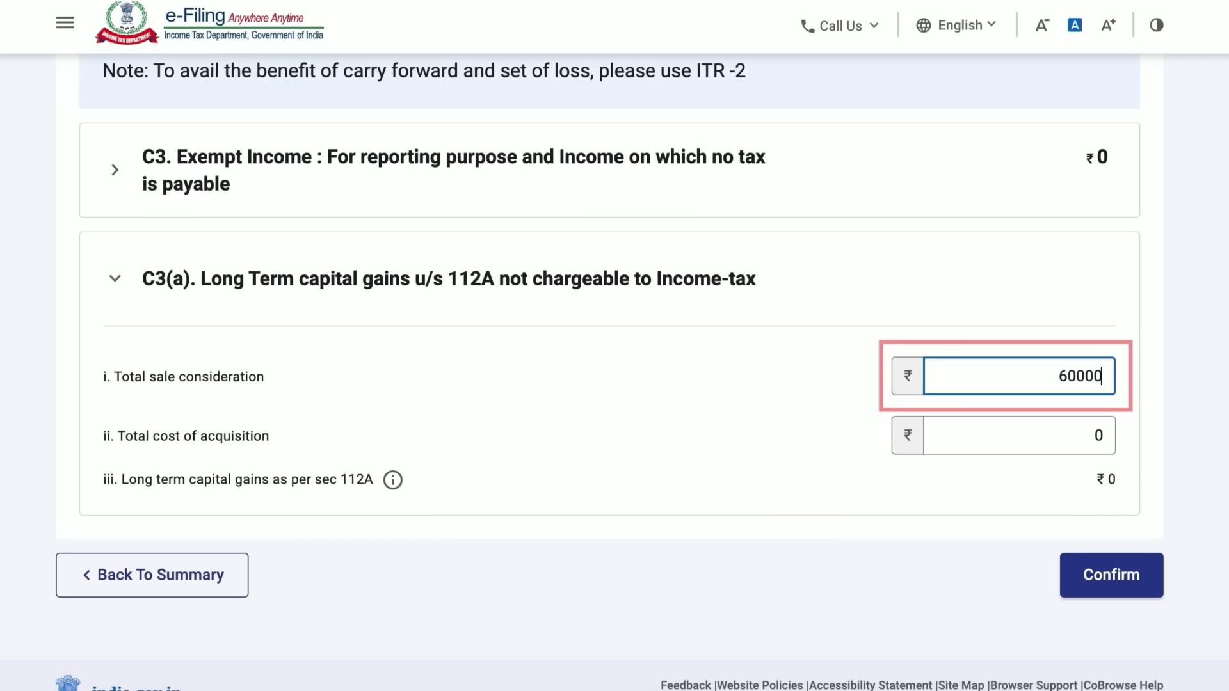
click(1055, 441)
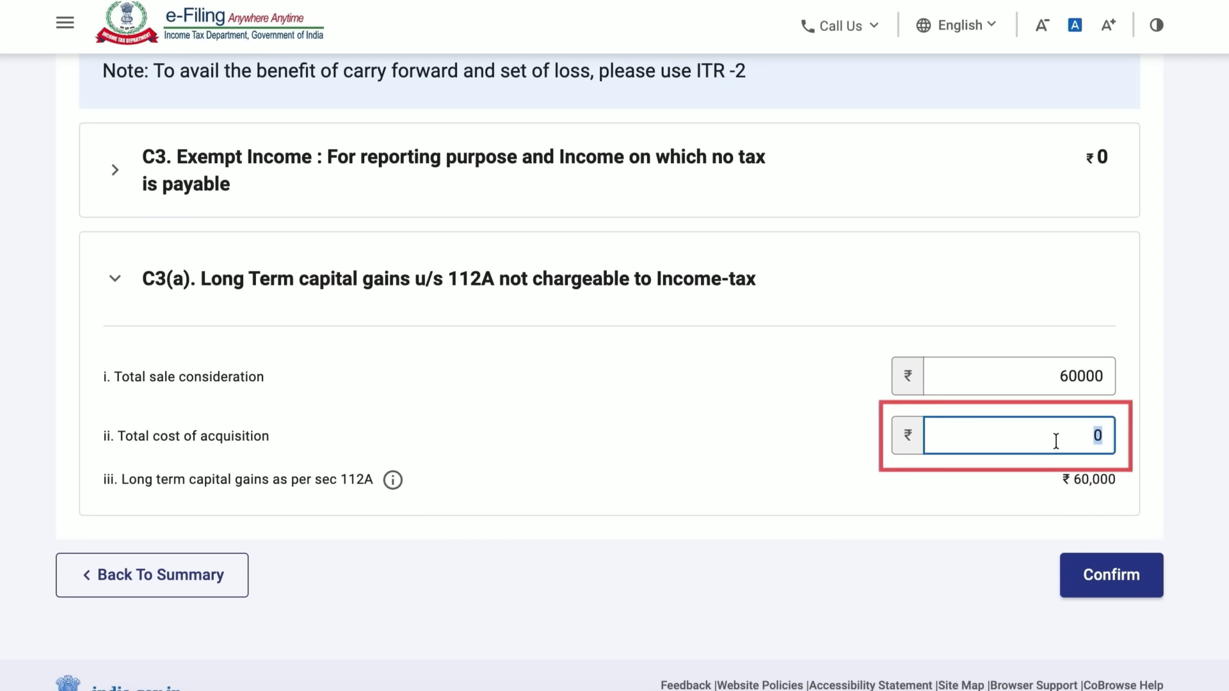
text(48000)
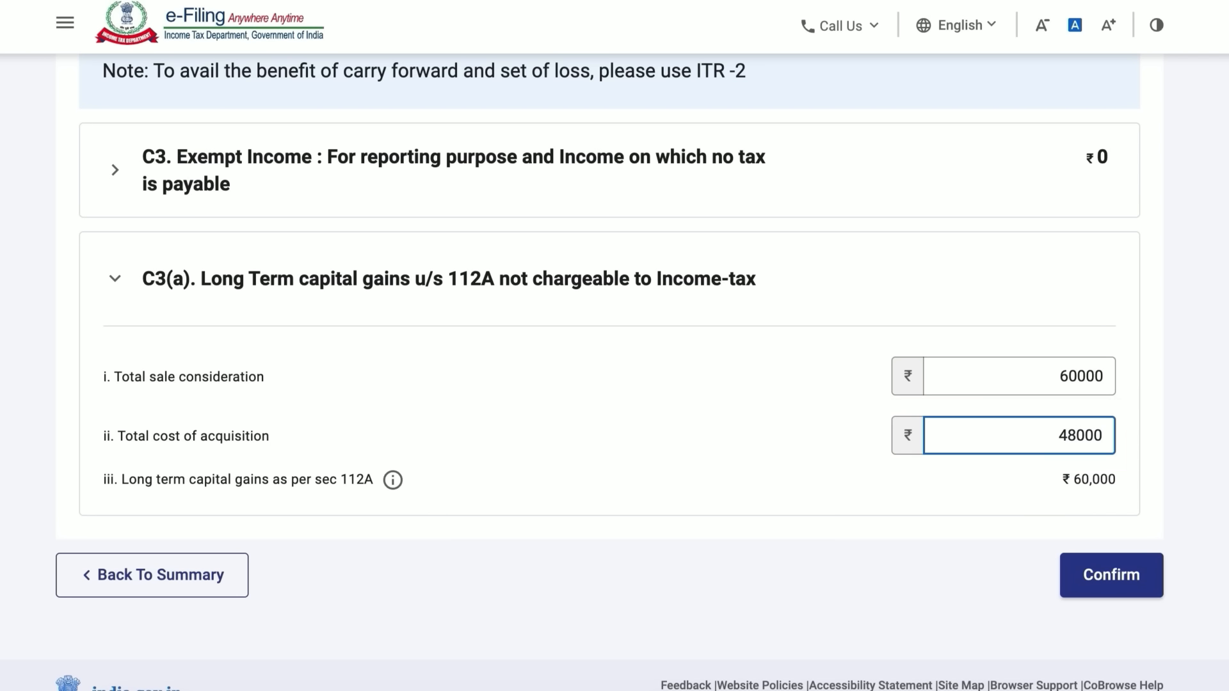
click(684, 517)
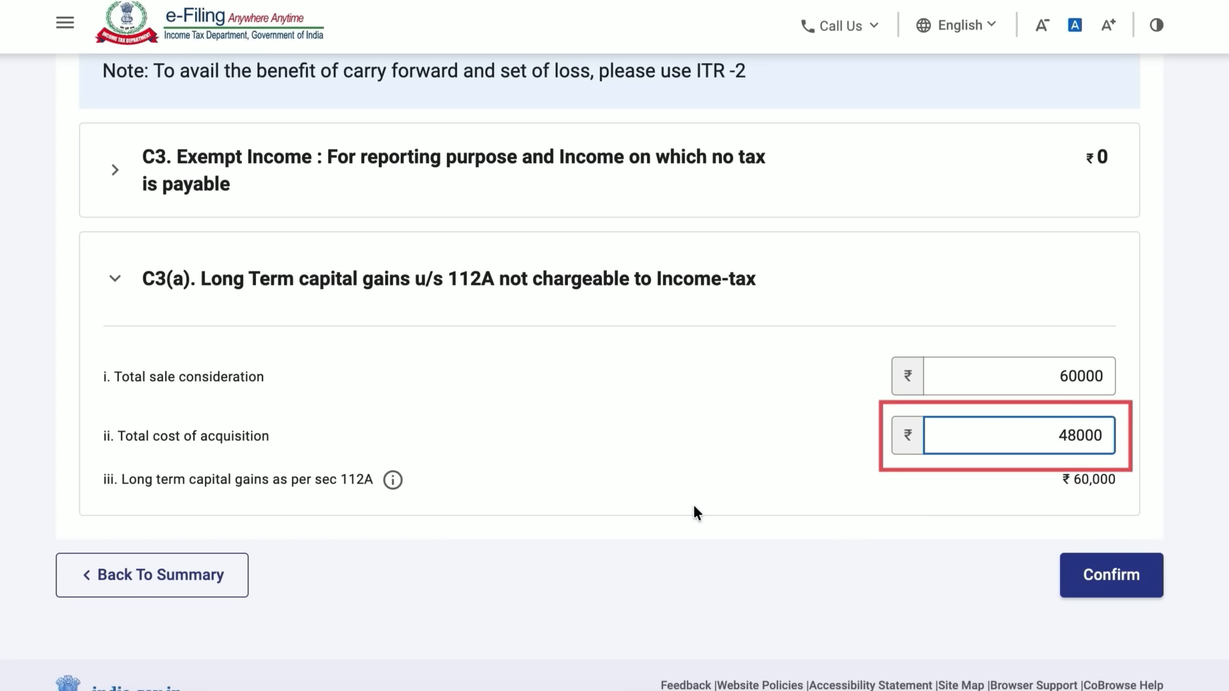
click(685, 520)
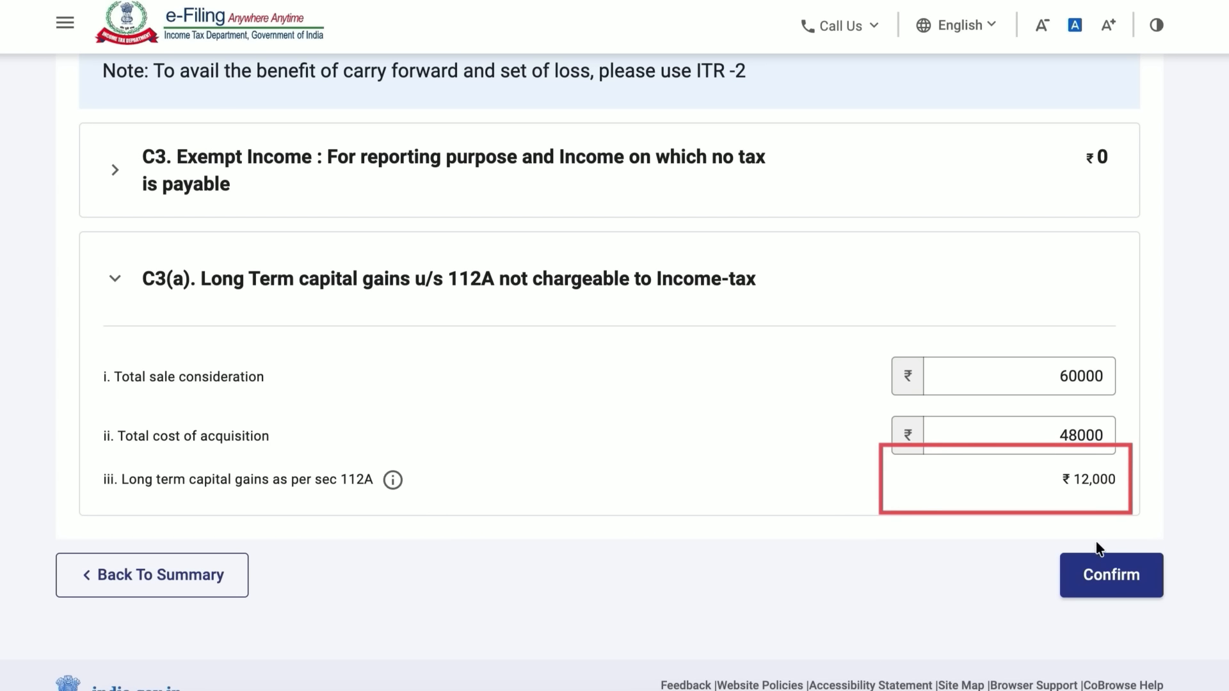
click(1119, 596)
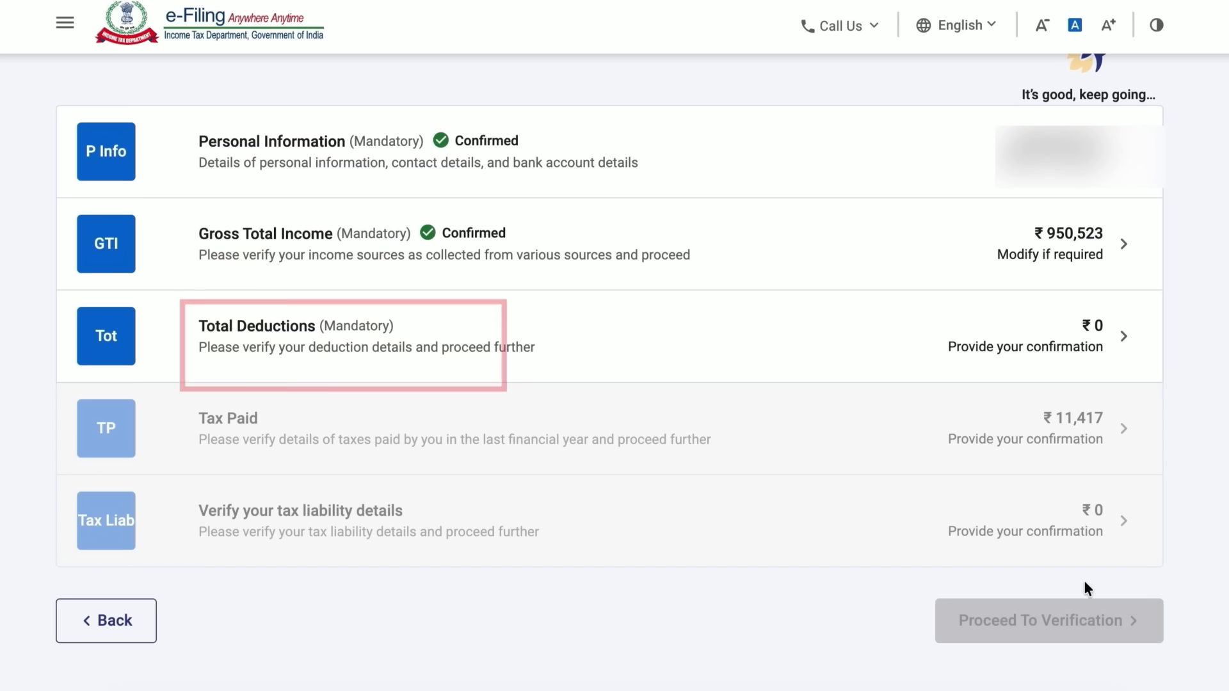
Step: Review the deductions in the Total Deductions section and confirm it
click(301, 329)
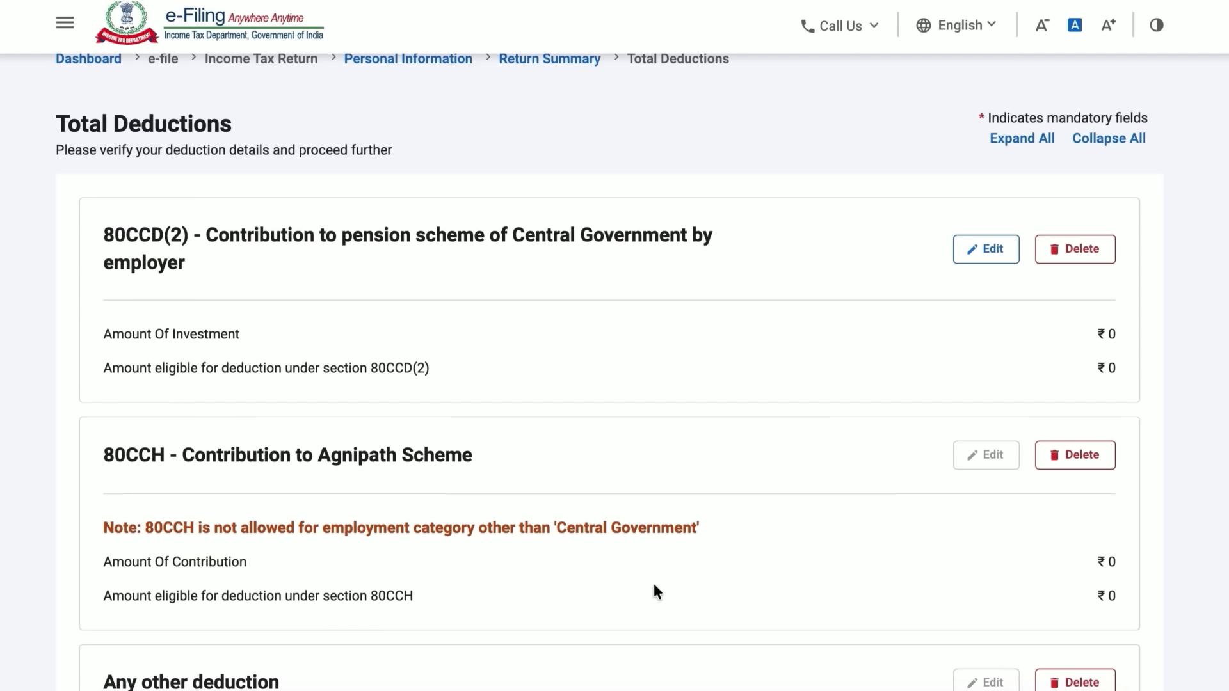
scroll(655, 583, down, 8)
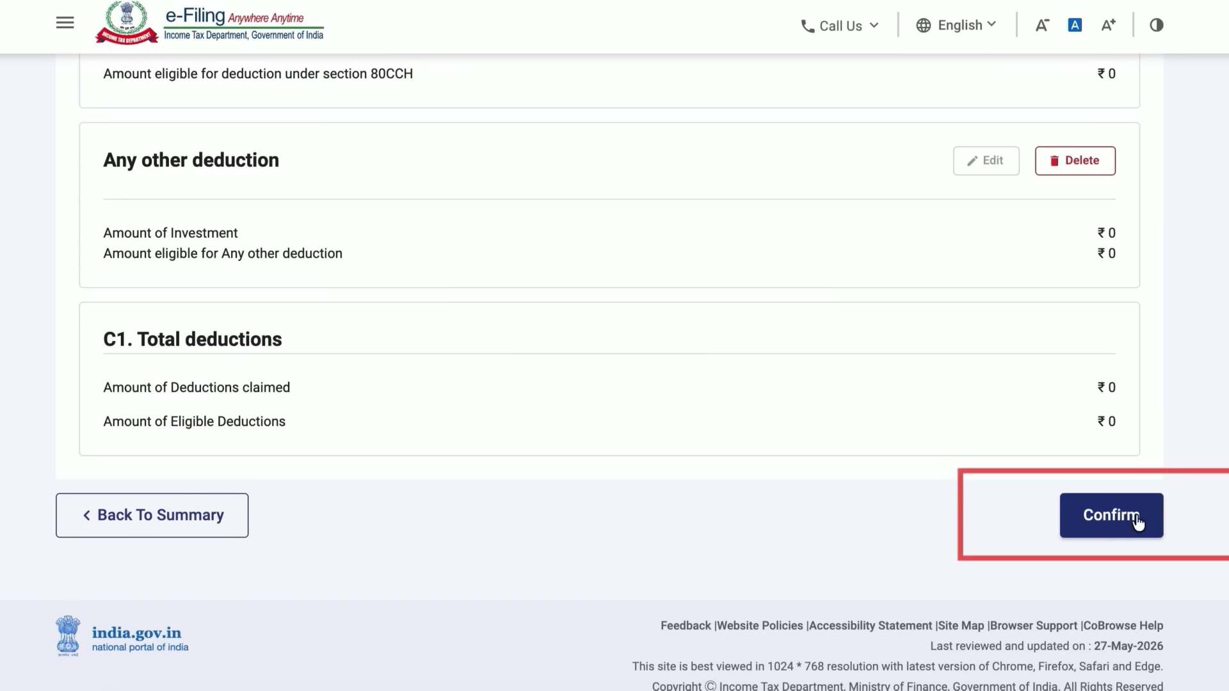
click(1117, 541)
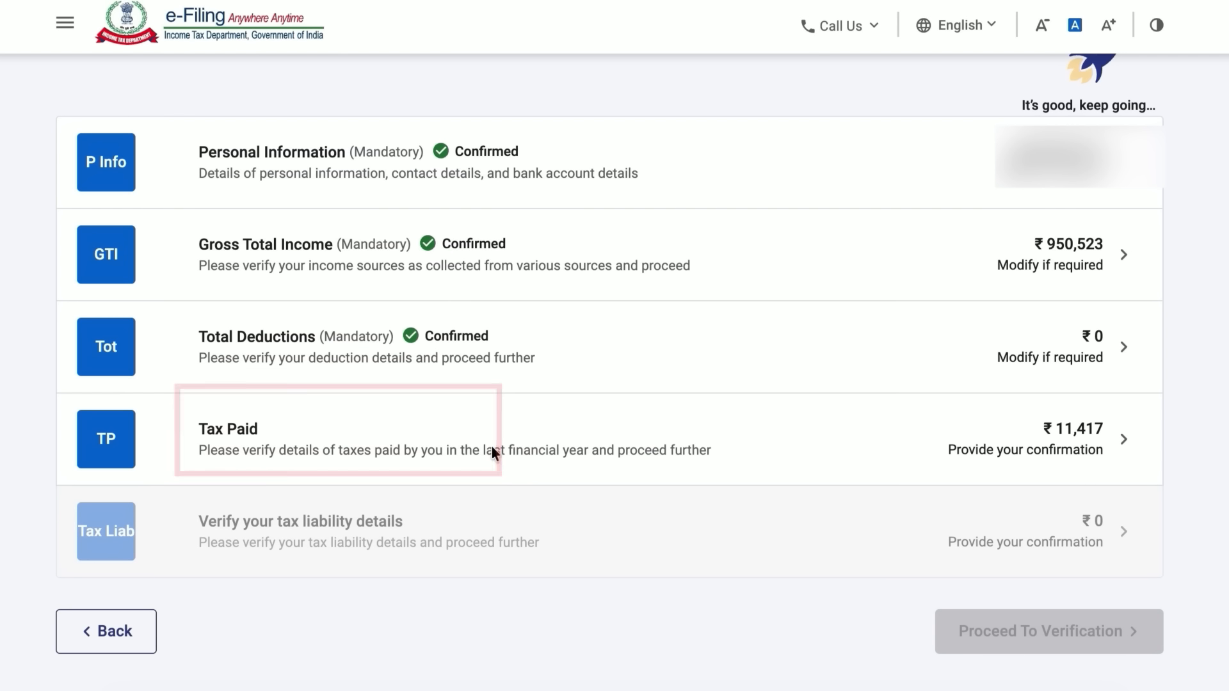
Step: Review the TDS, TCS and advance tax schedules and the total taxes paid, and confirm the Tax Paid section
click(922, 455)
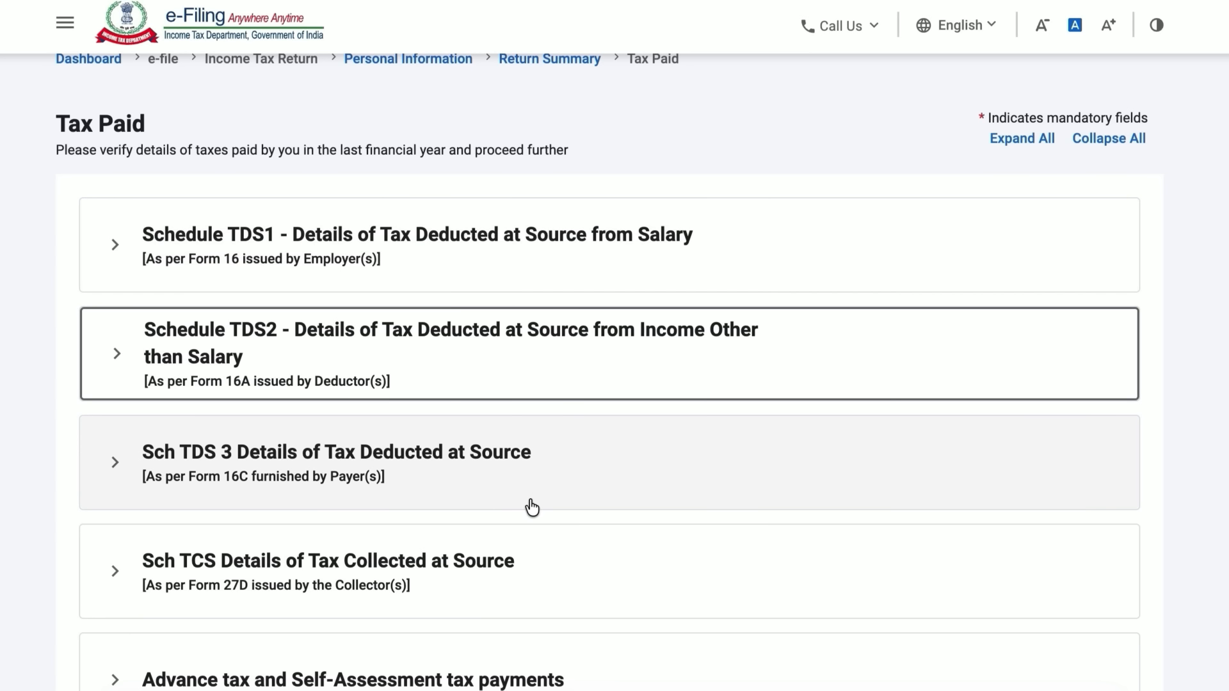
scroll(531, 508, down, 4)
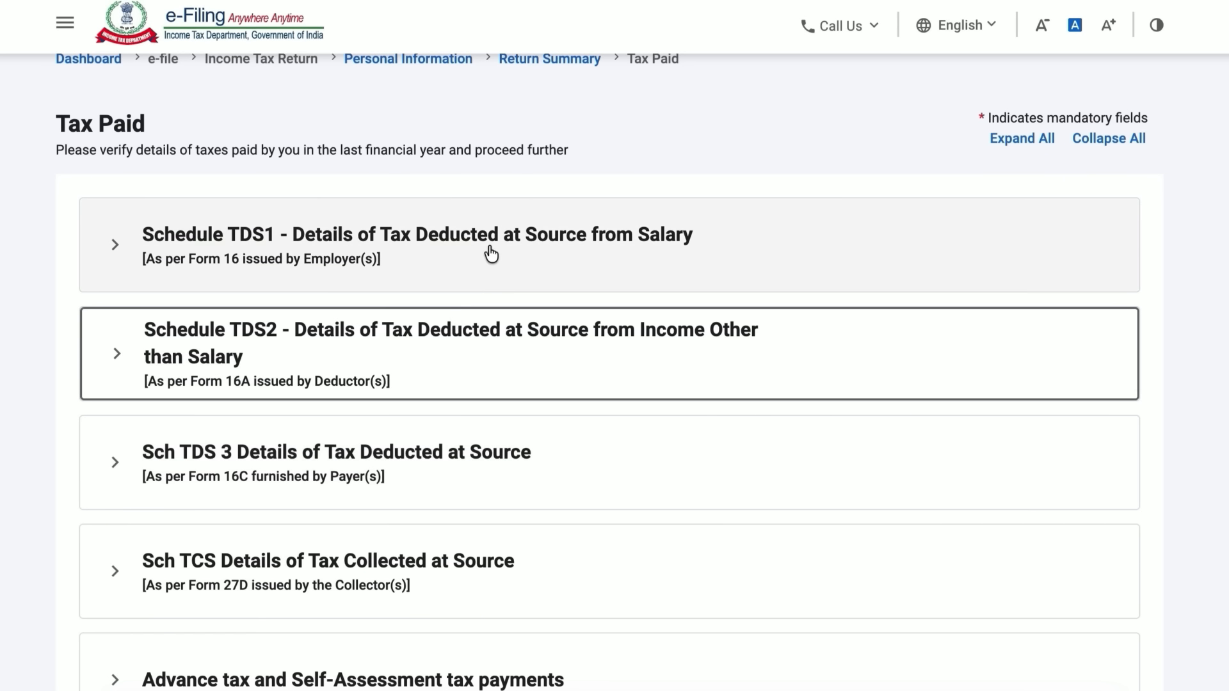
scroll(531, 508, down, 4)
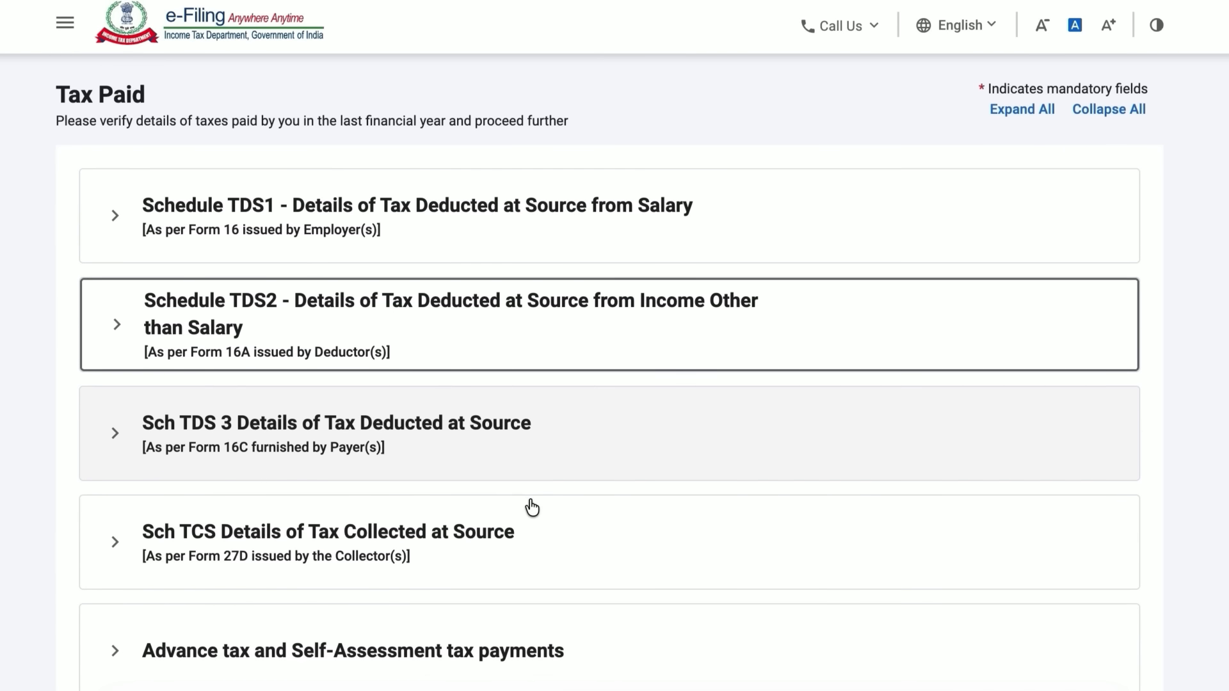
scroll(531, 508, down, 2)
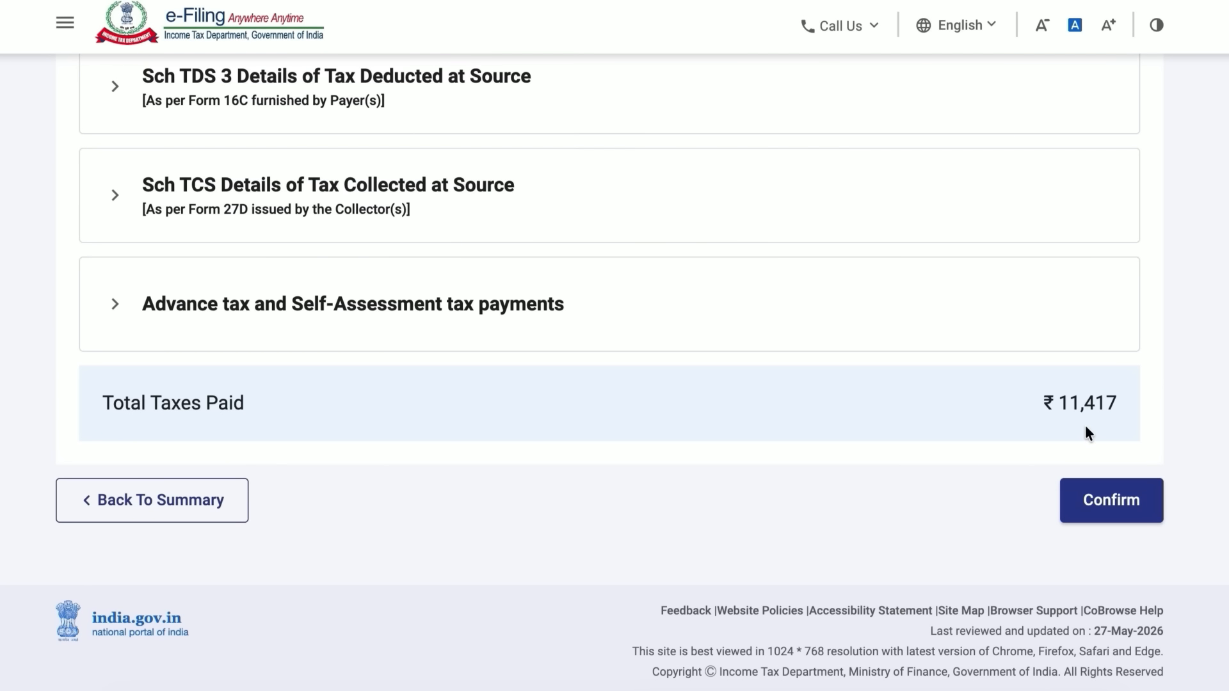
scroll(922, 456, up, 6)
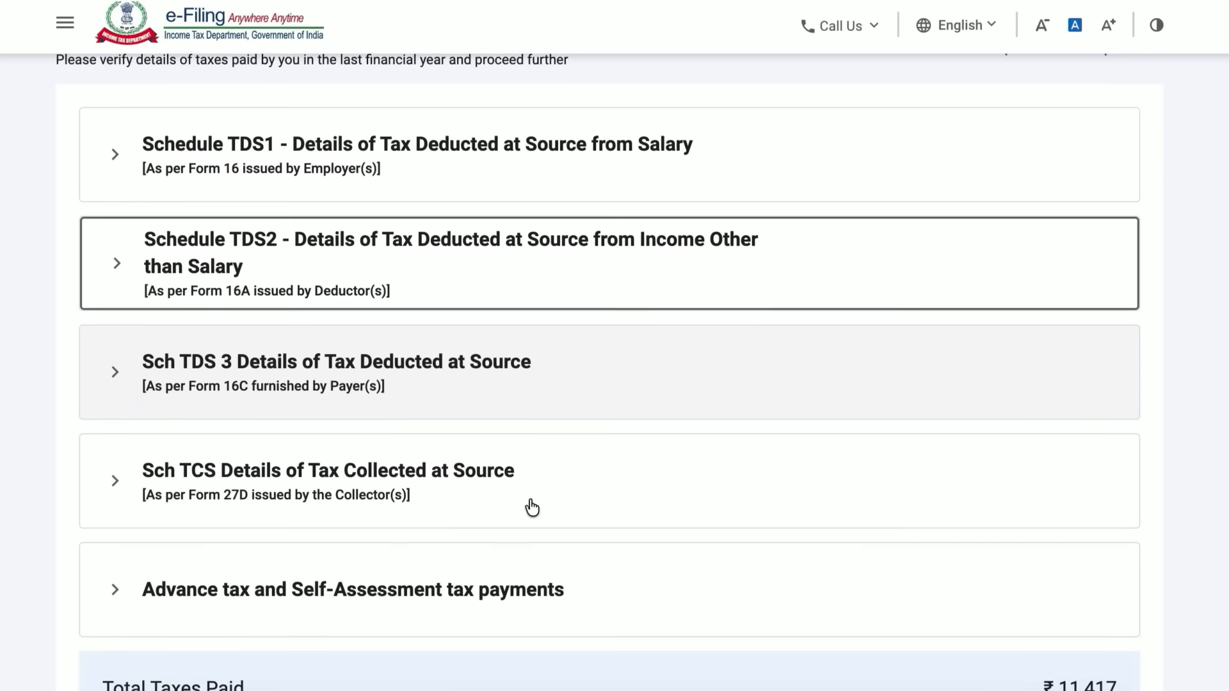
scroll(531, 506, down, 3)
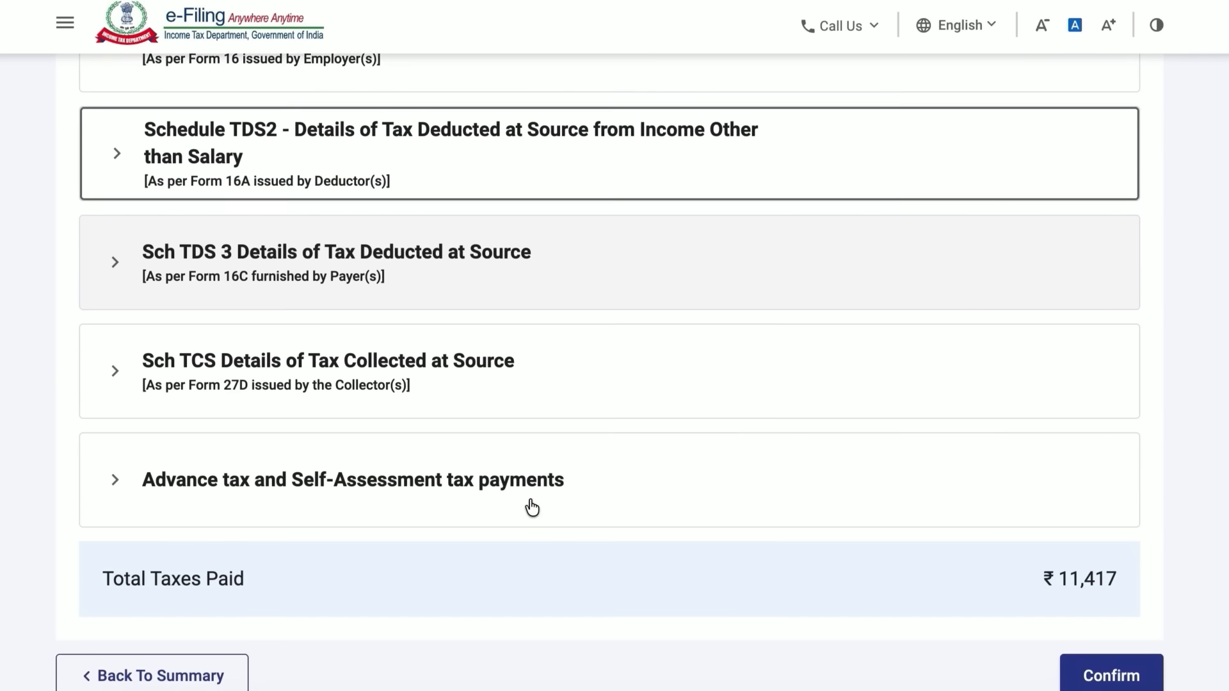
scroll(531, 507, down, 2)
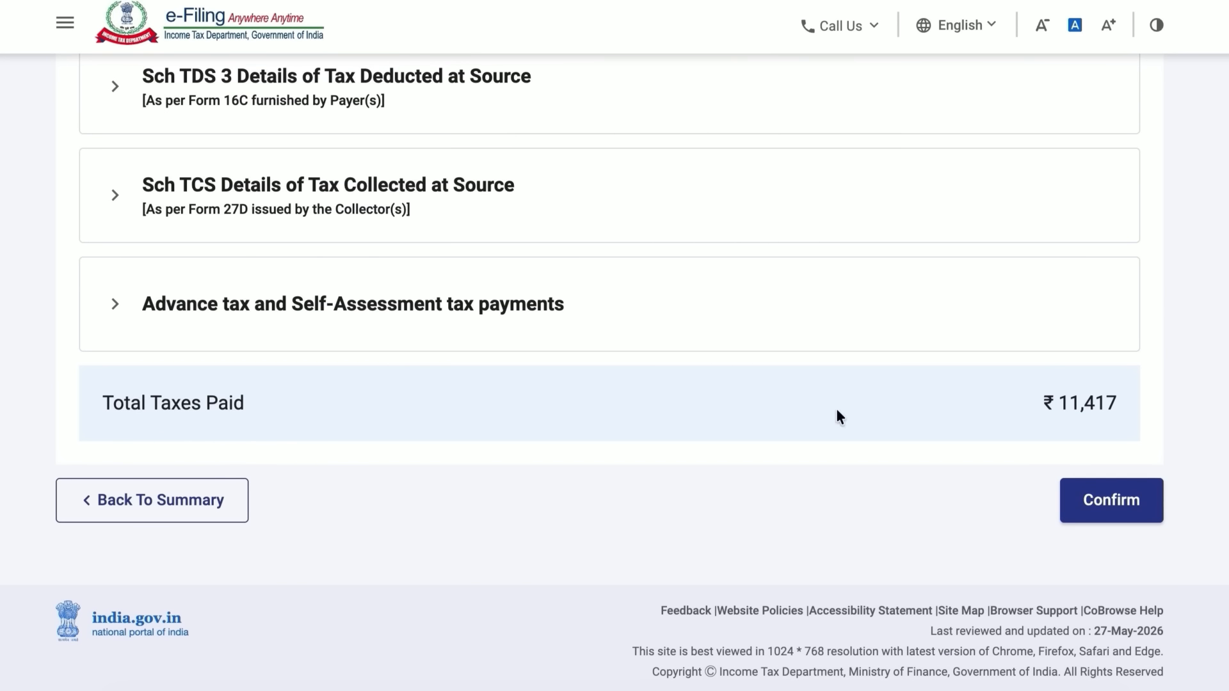
scroll(922, 456, up, 6)
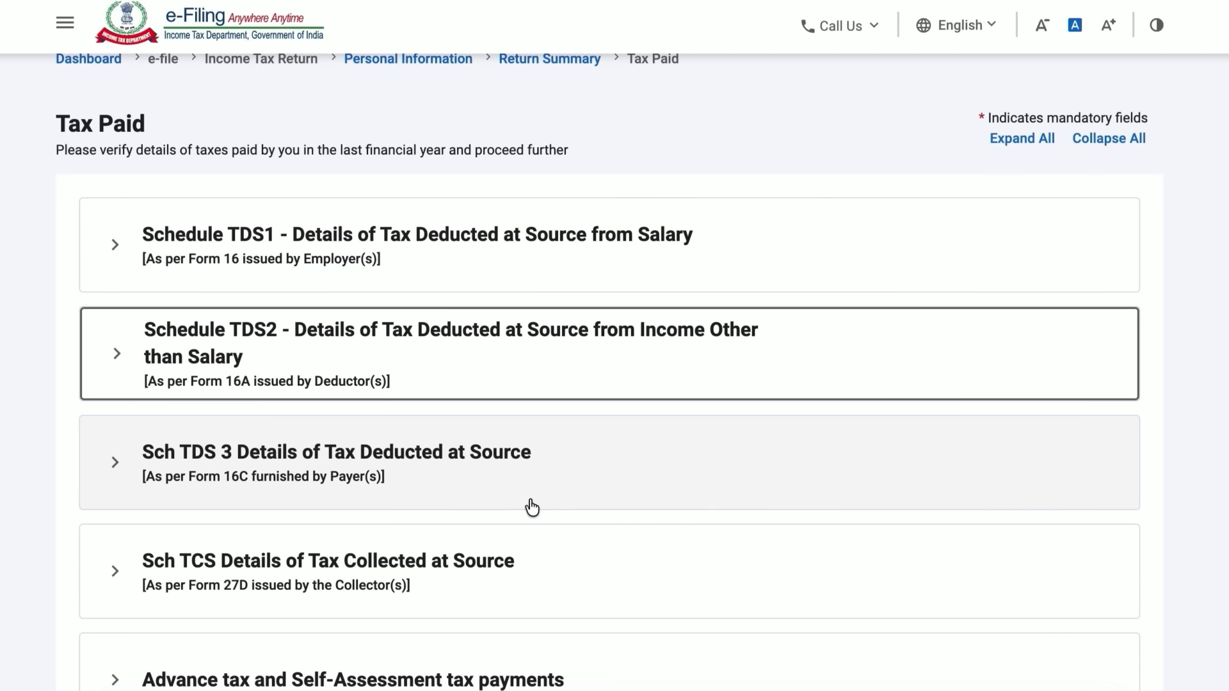
scroll(531, 508, down, 4)
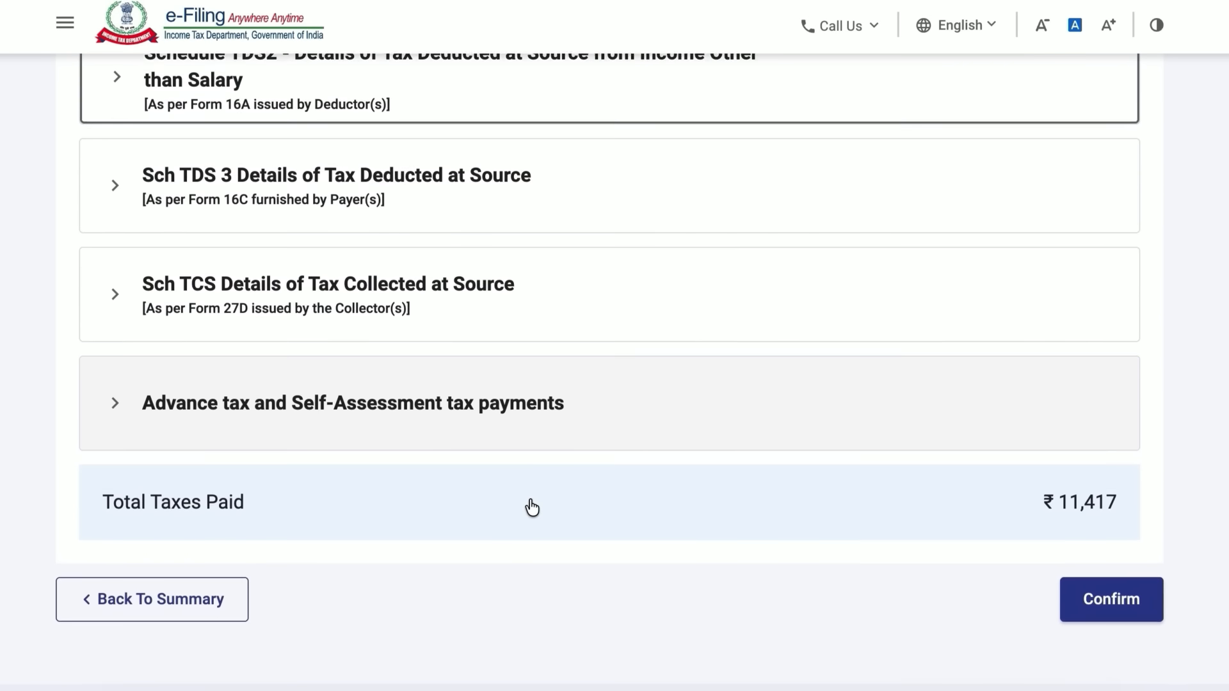
scroll(531, 507, down, 2)
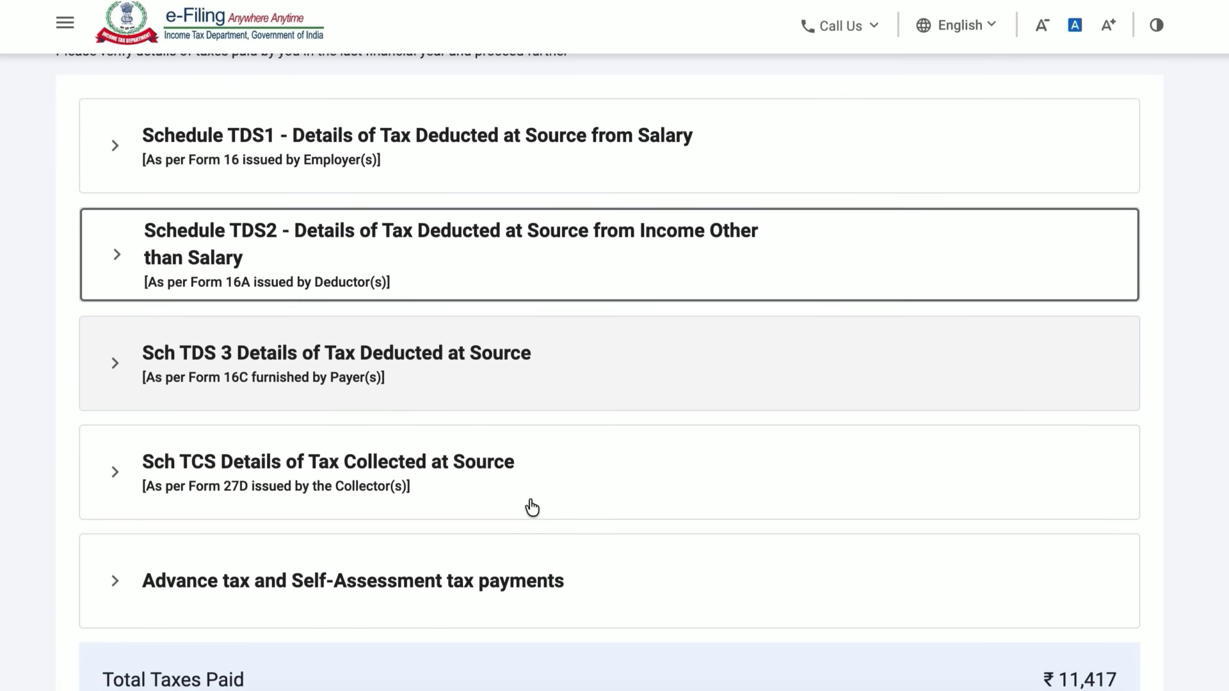
scroll(532, 508, down, 3)
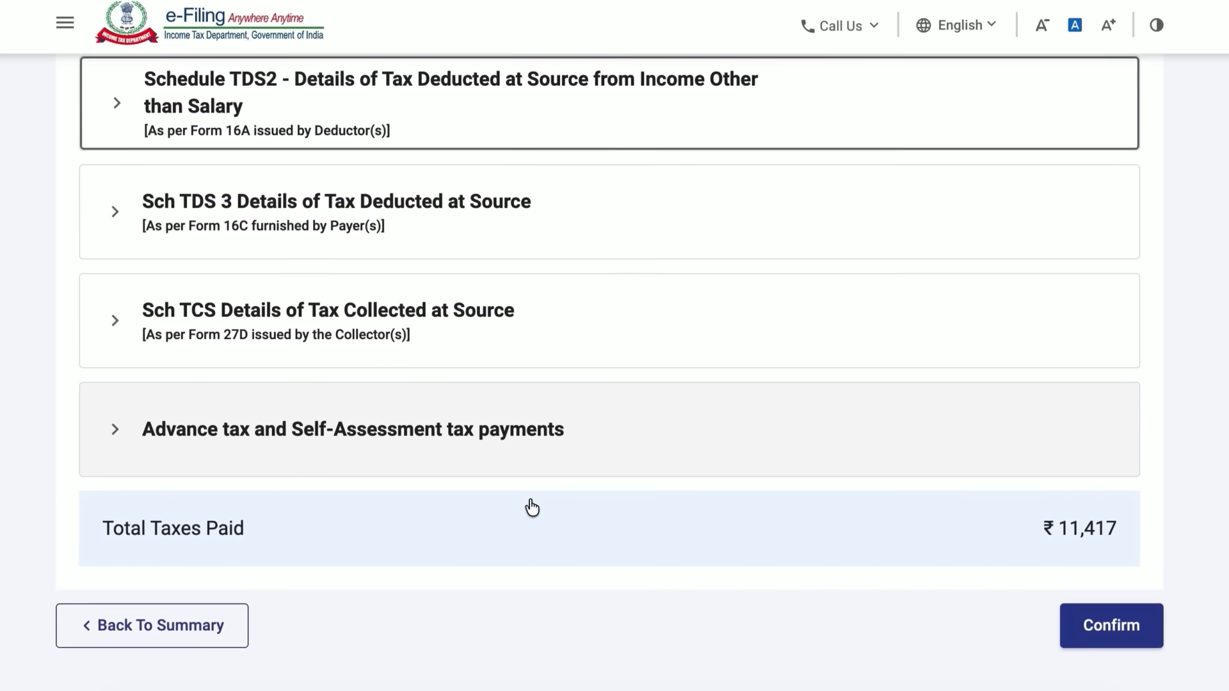
scroll(531, 508, down, 3)
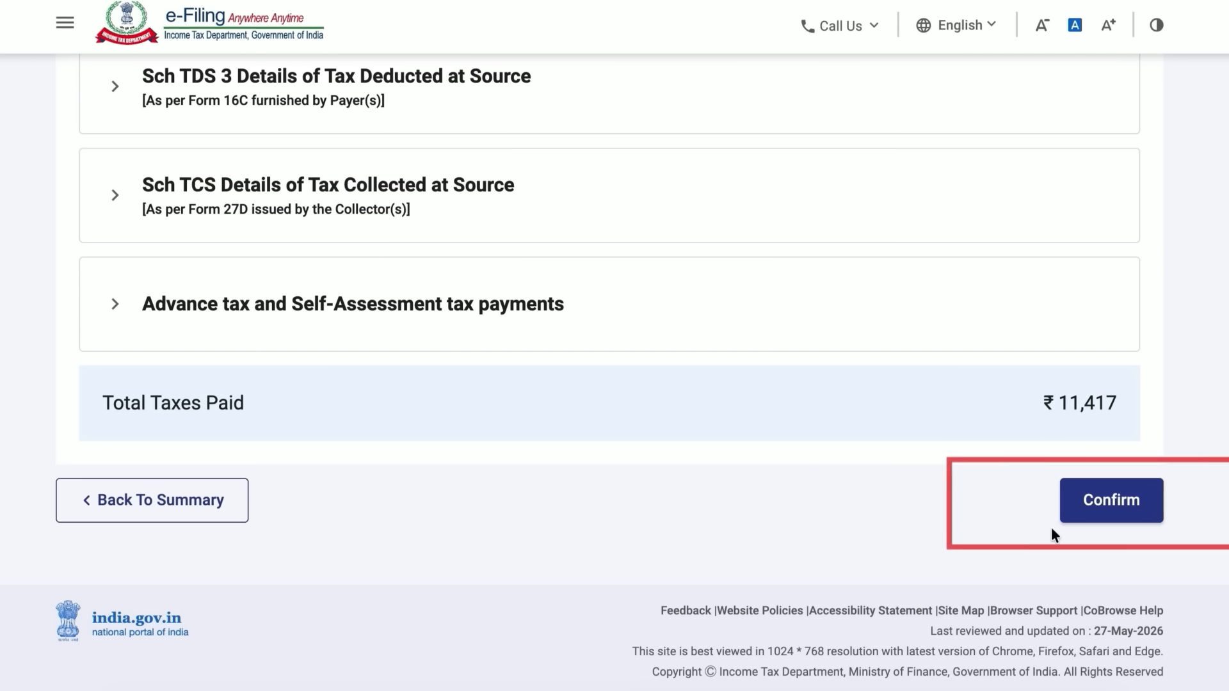
click(1141, 517)
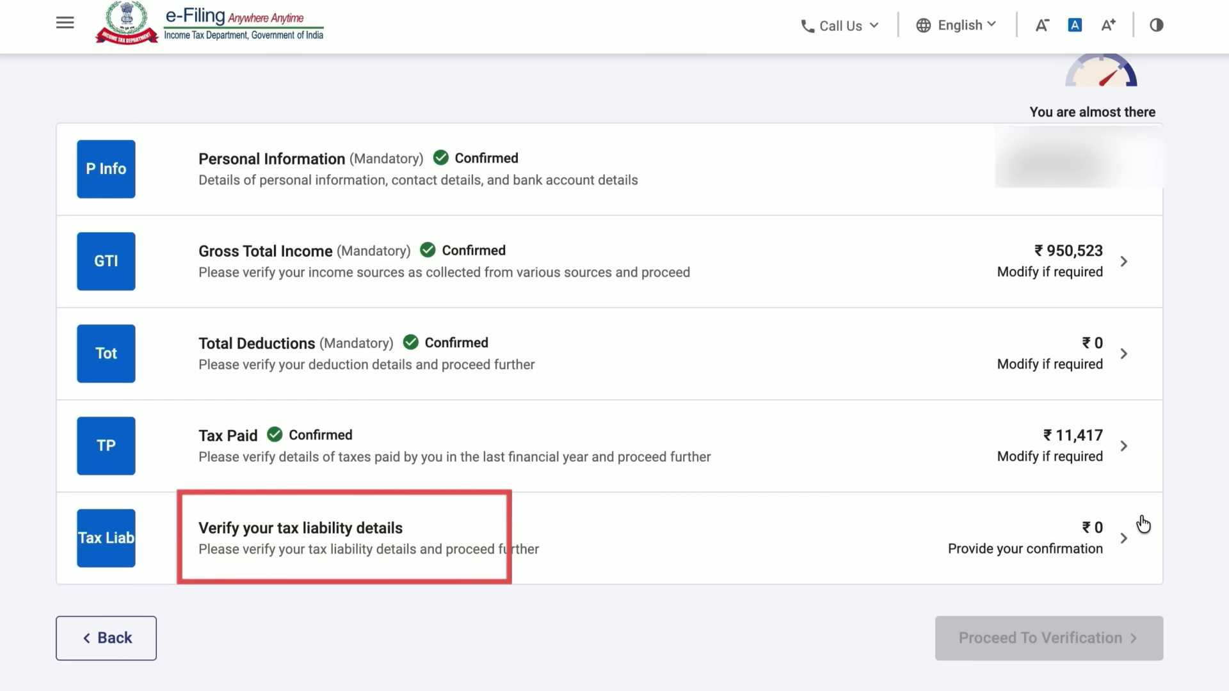
Step: Open the tax liability details and examine the income computation, slab-wise tax breakdown and section 87A rebate
click(714, 531)
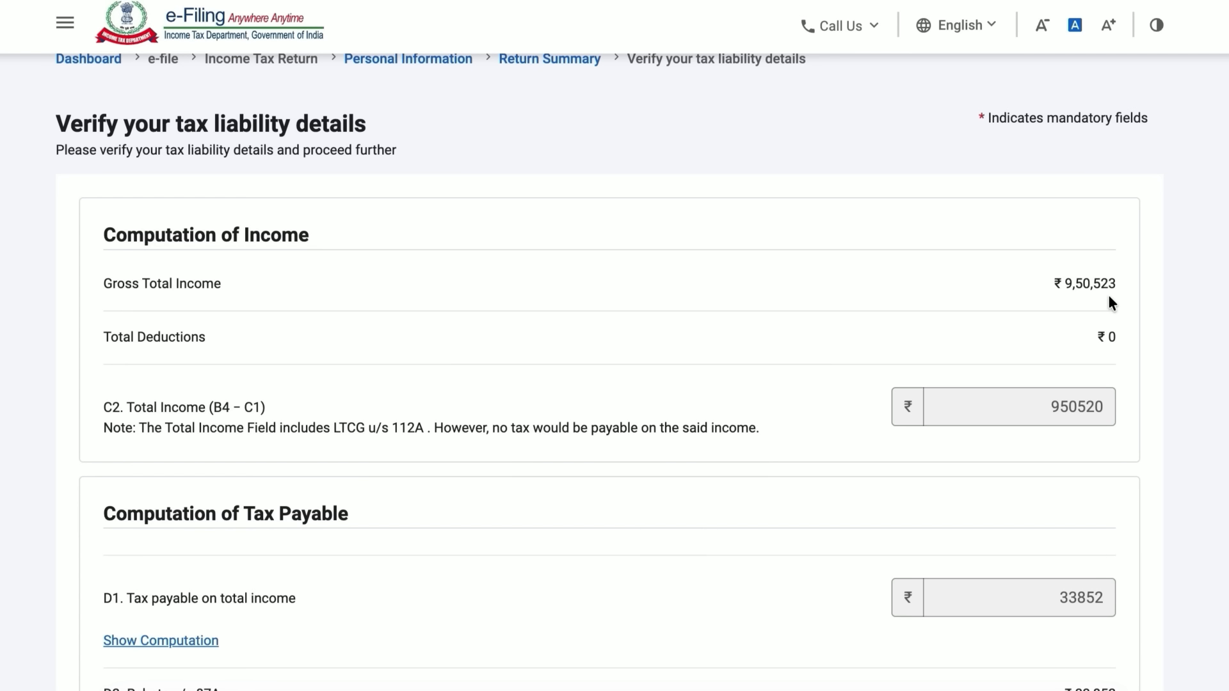
scroll(1109, 301, down, 3)
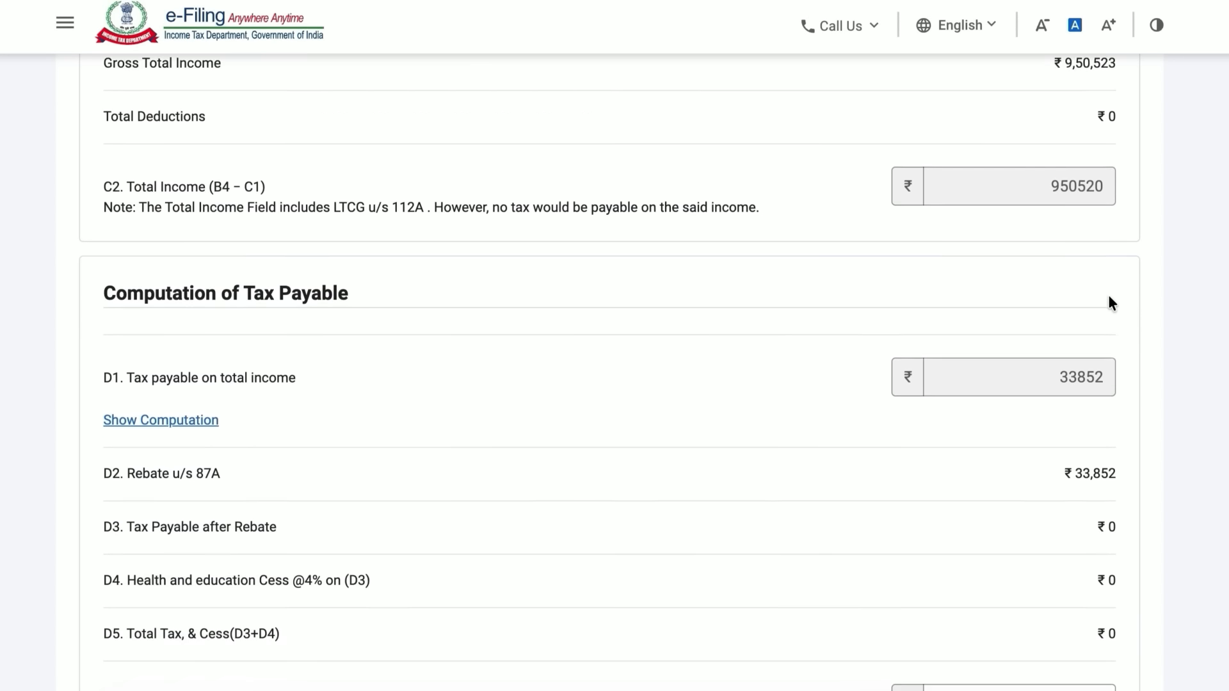
scroll(1111, 303, down, 3)
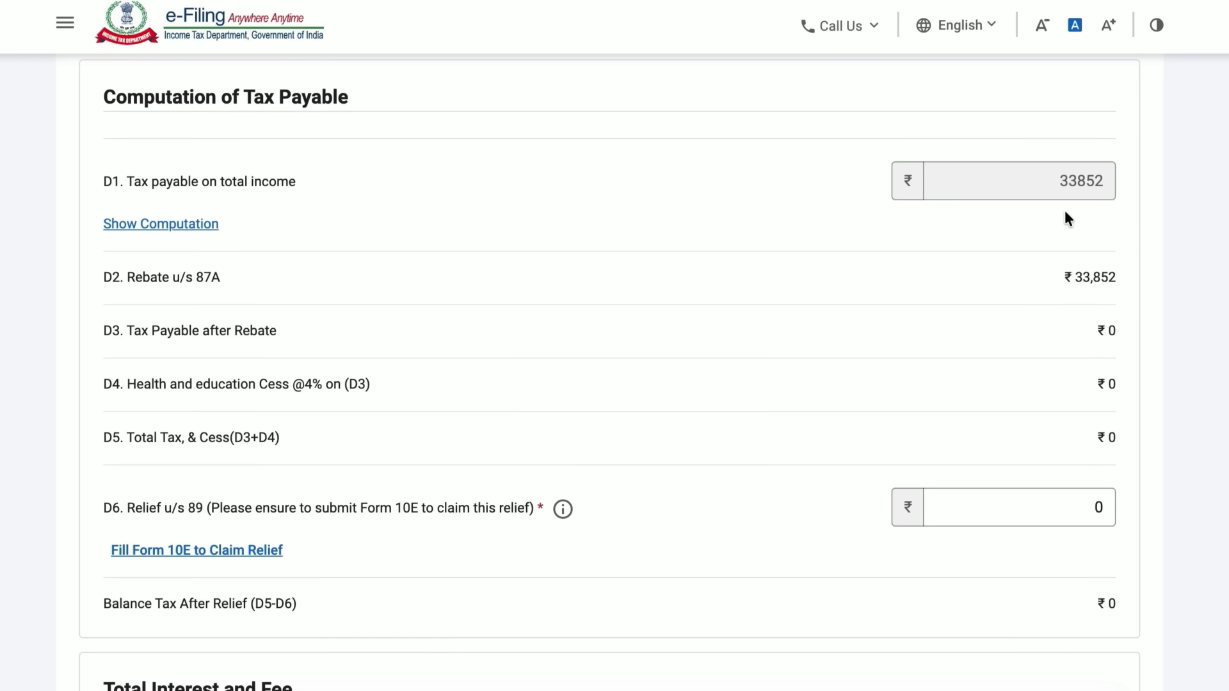
click(195, 228)
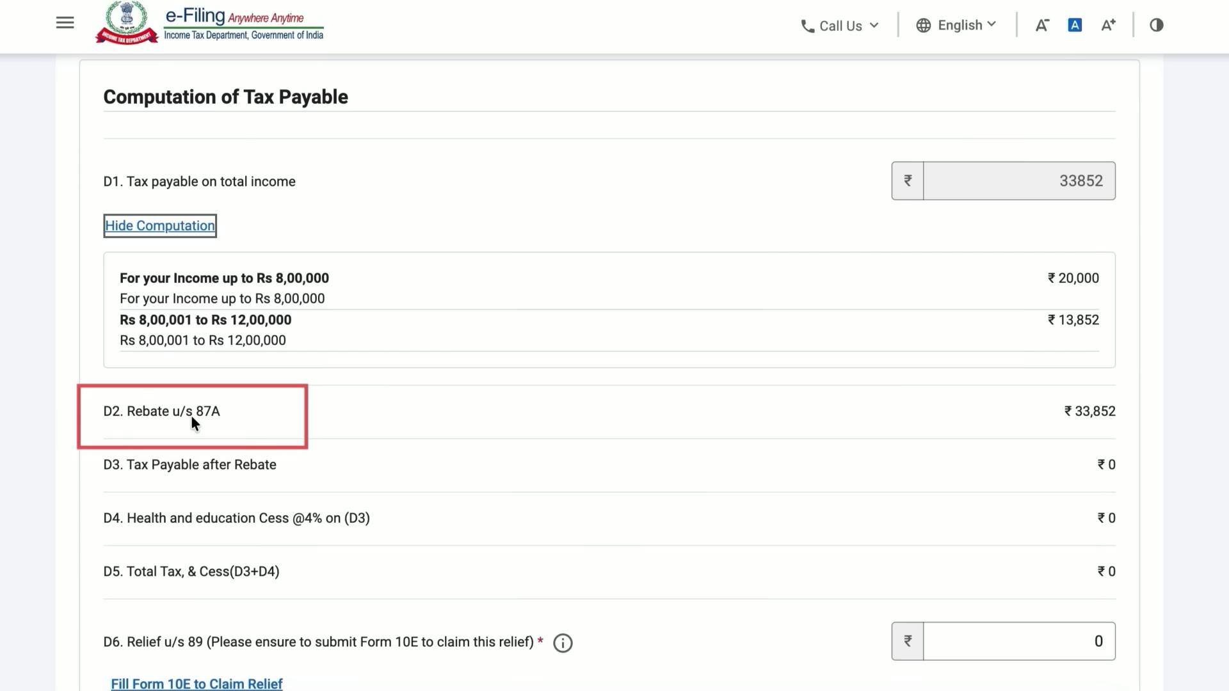
click(170, 413)
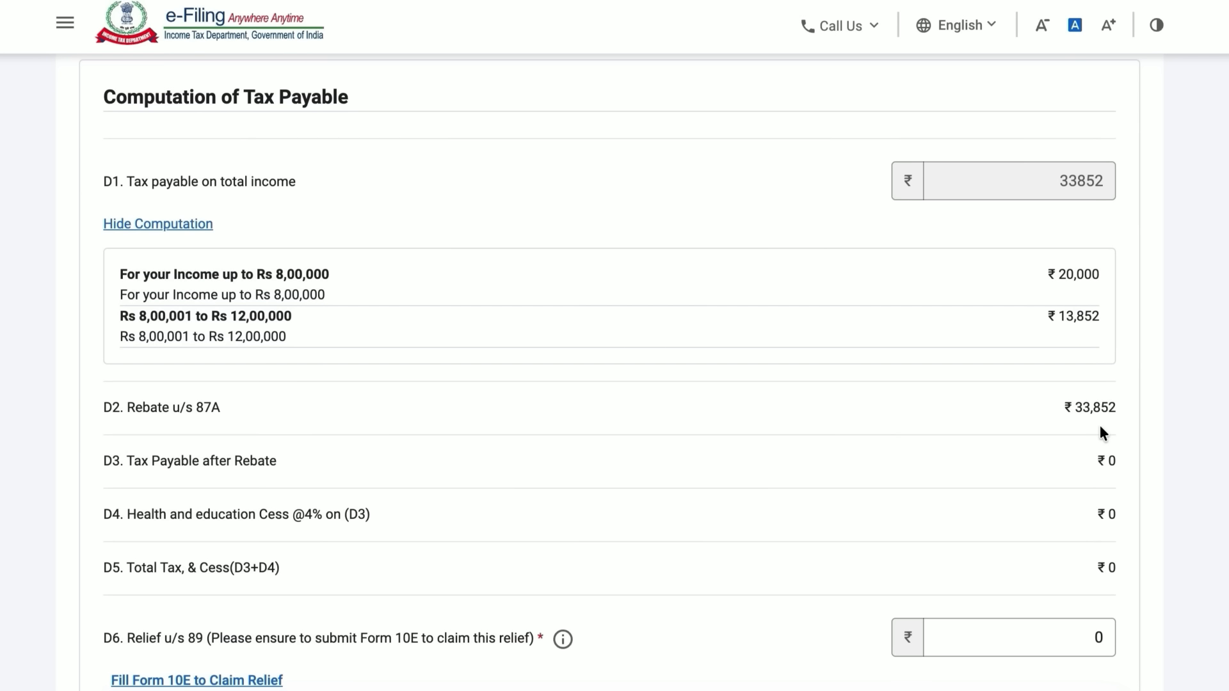
scroll(1100, 427, down, 3)
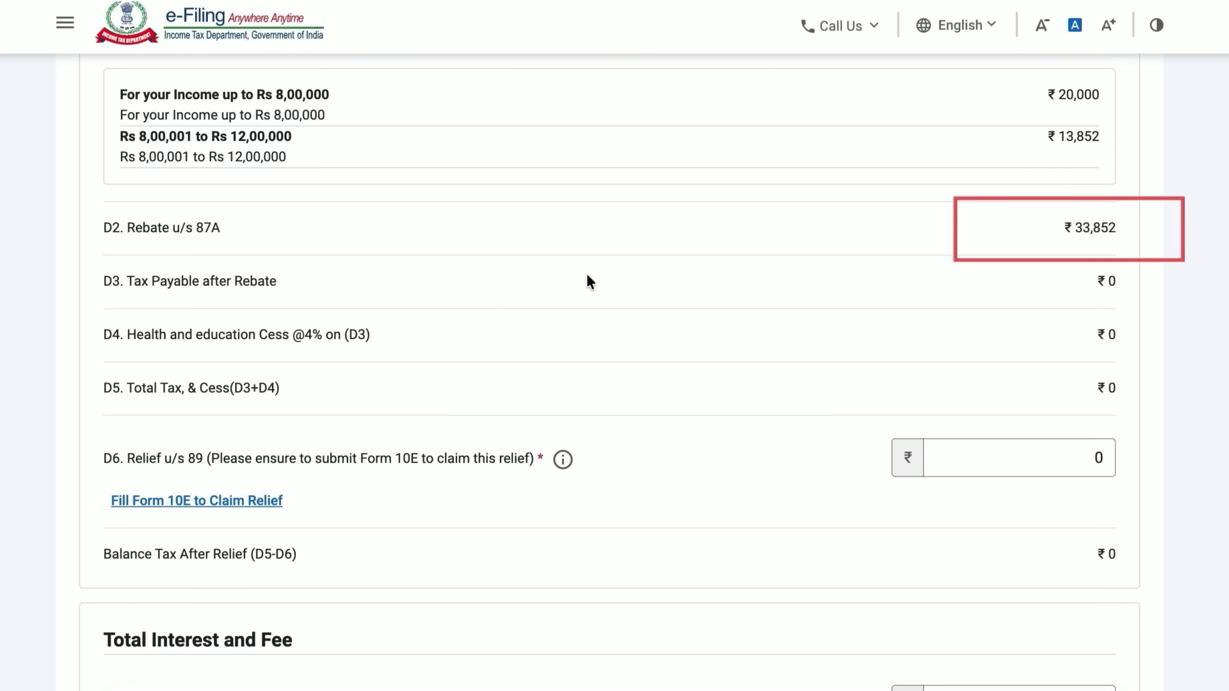
drag(1091, 281, 1119, 283)
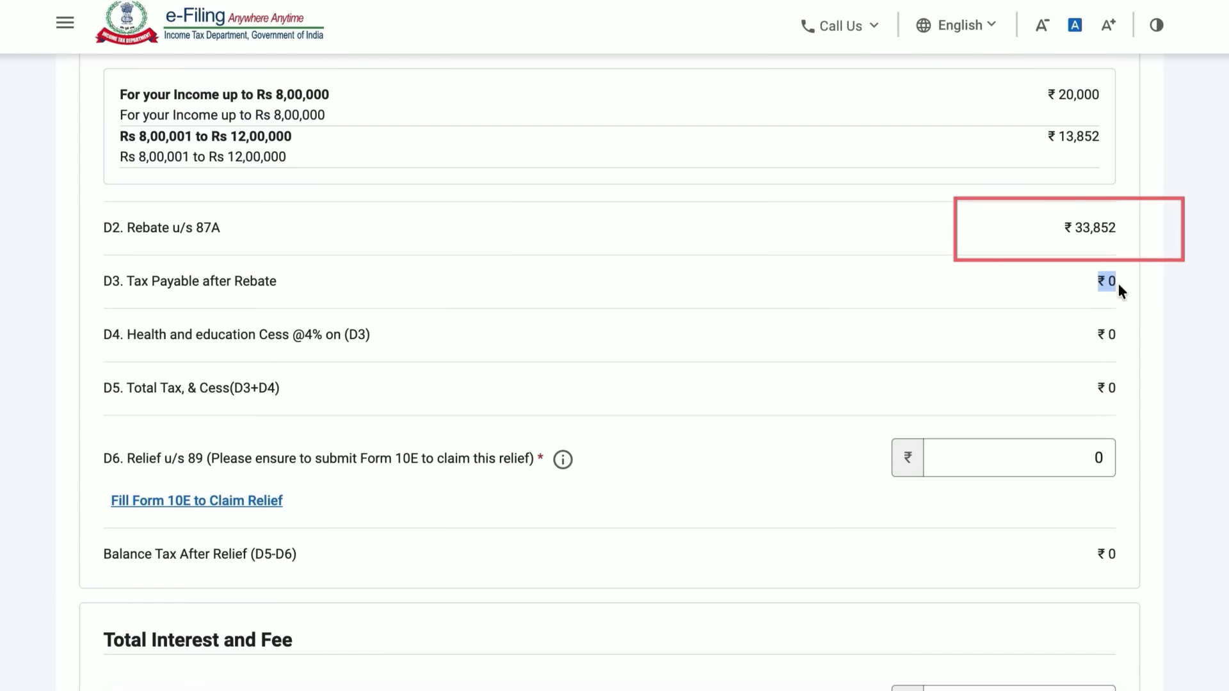
click(893, 302)
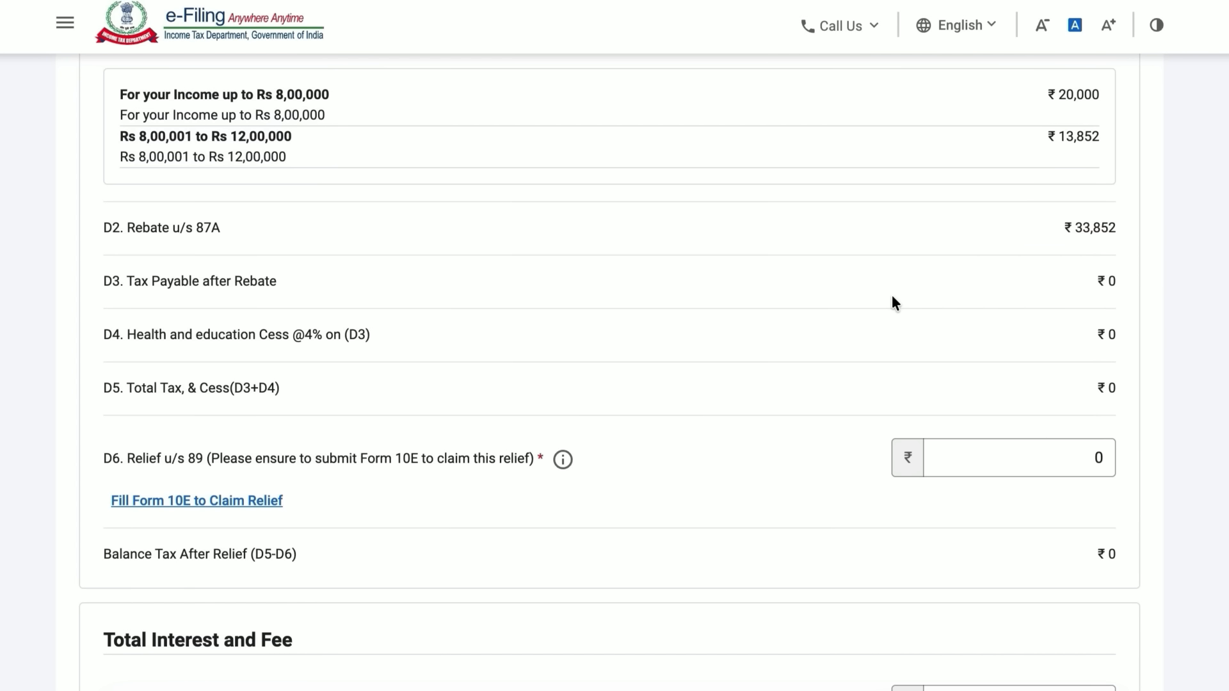
Step: Check the interest, fee and total tax figures and confirm the tax liability details
scroll(893, 299, down, 10)
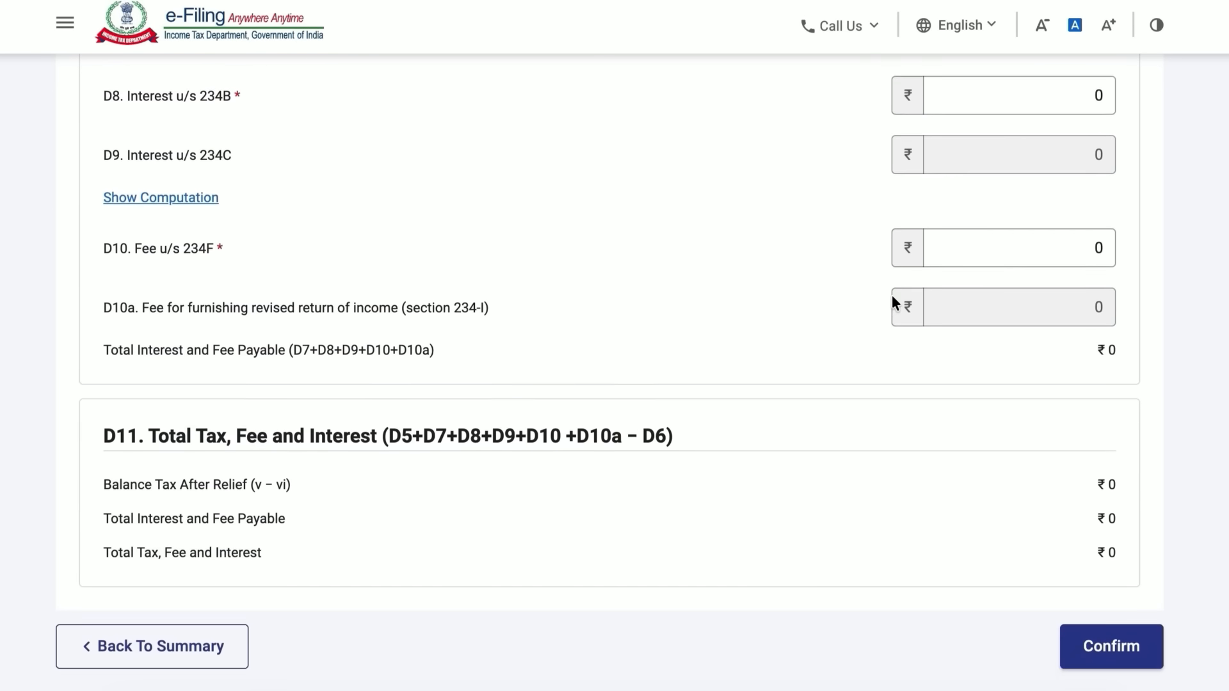
scroll(892, 294, down, 2)
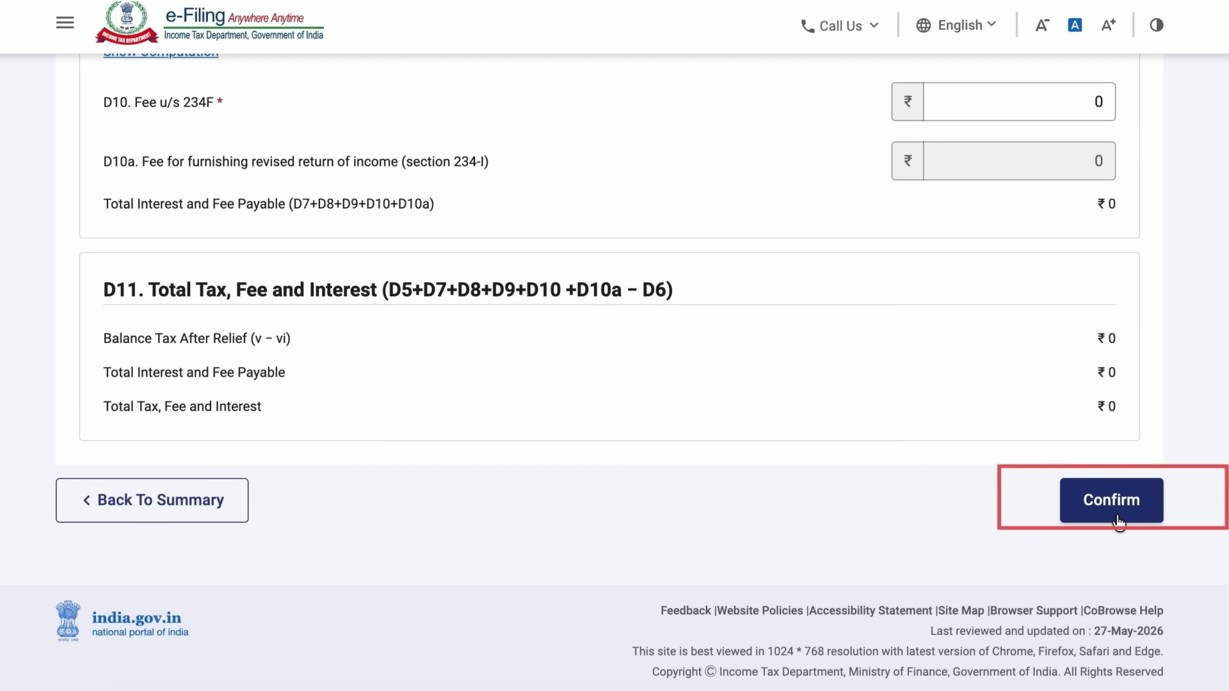
click(1114, 513)
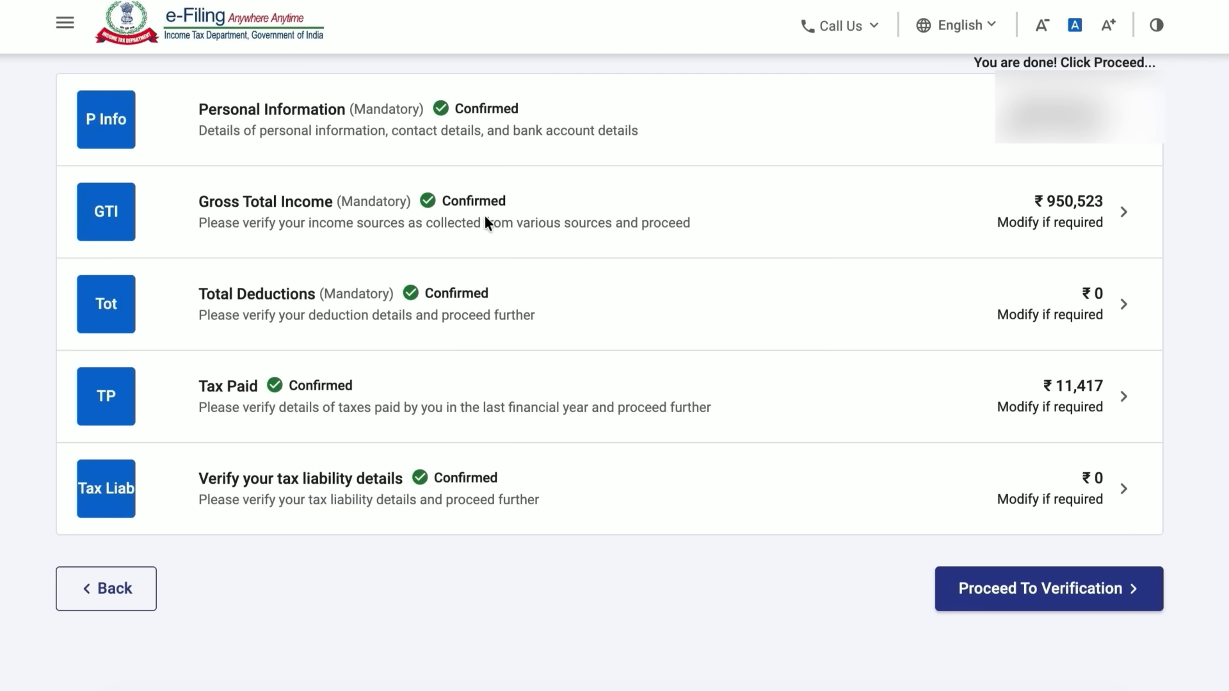
Step: Proceed to verification, review the tax summary through the Amount Payable/Refund section, and continue to Preview And Submit Your Return
click(1146, 613)
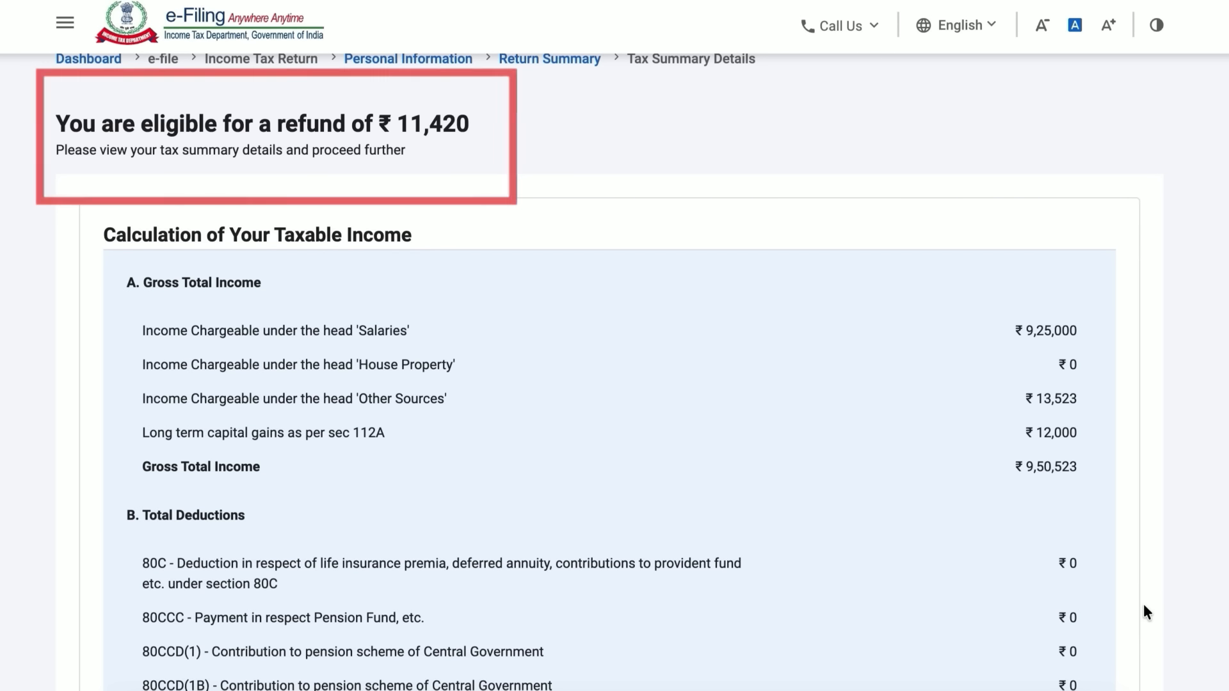
scroll(1146, 613, down, 1)
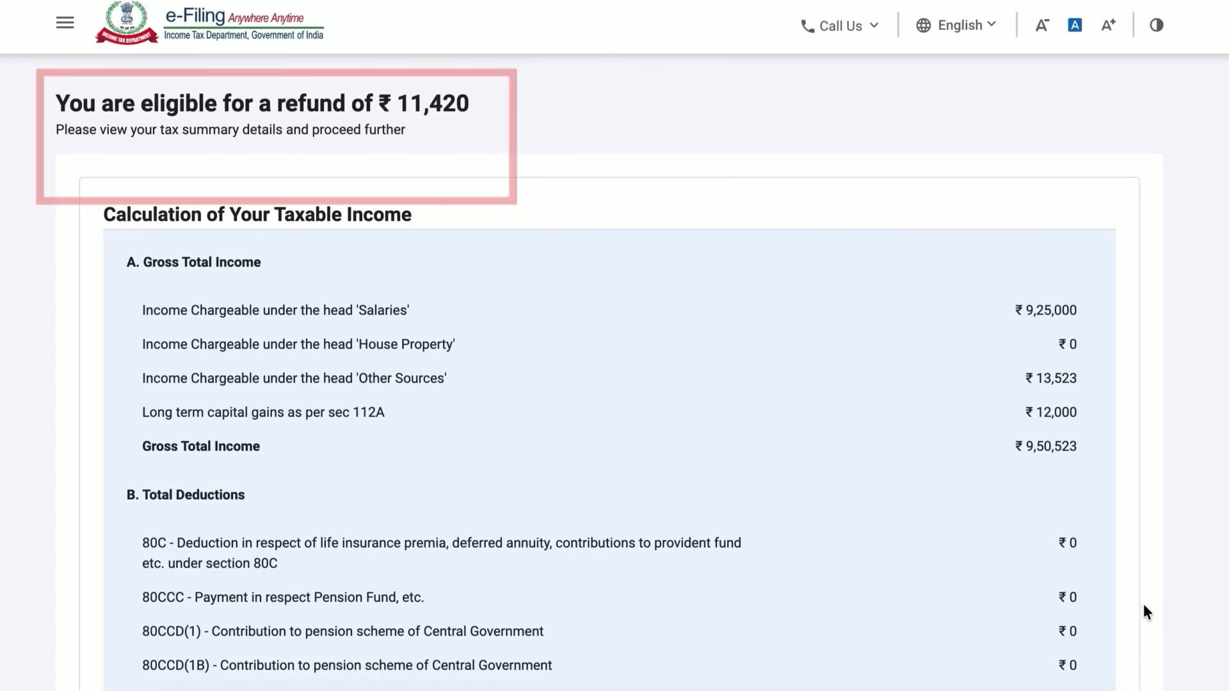
scroll(1143, 606, up, 2)
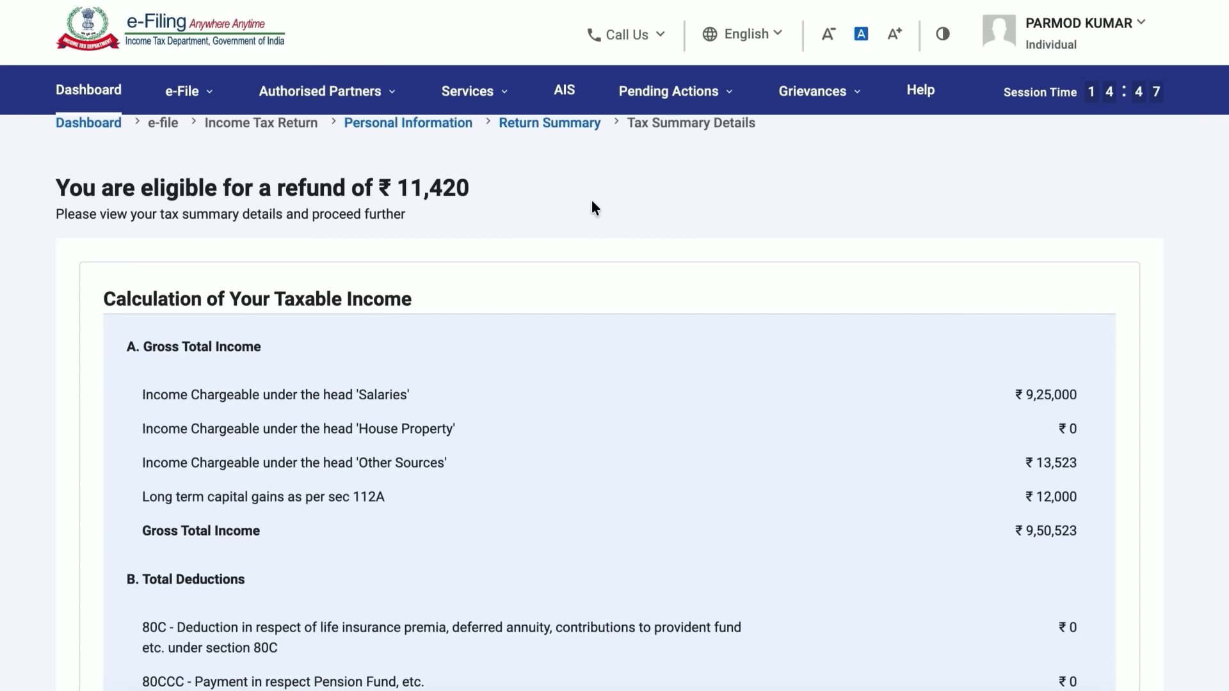
scroll(812, 456, down, 10)
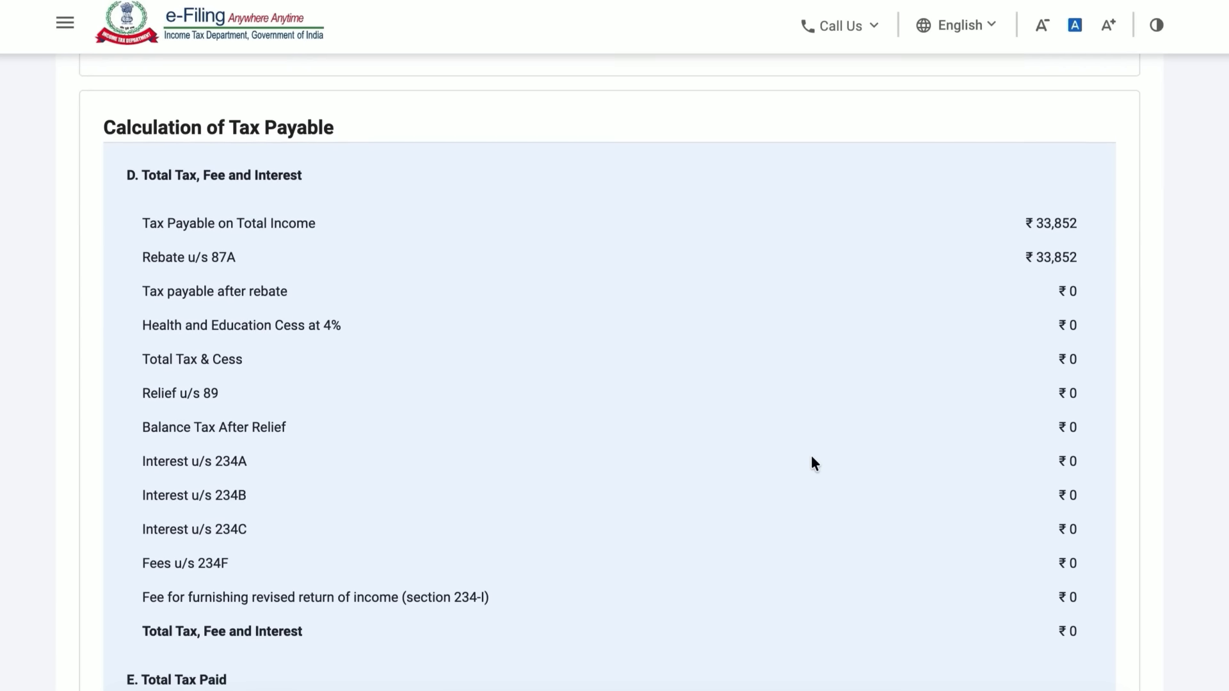
scroll(812, 457, down, 9)
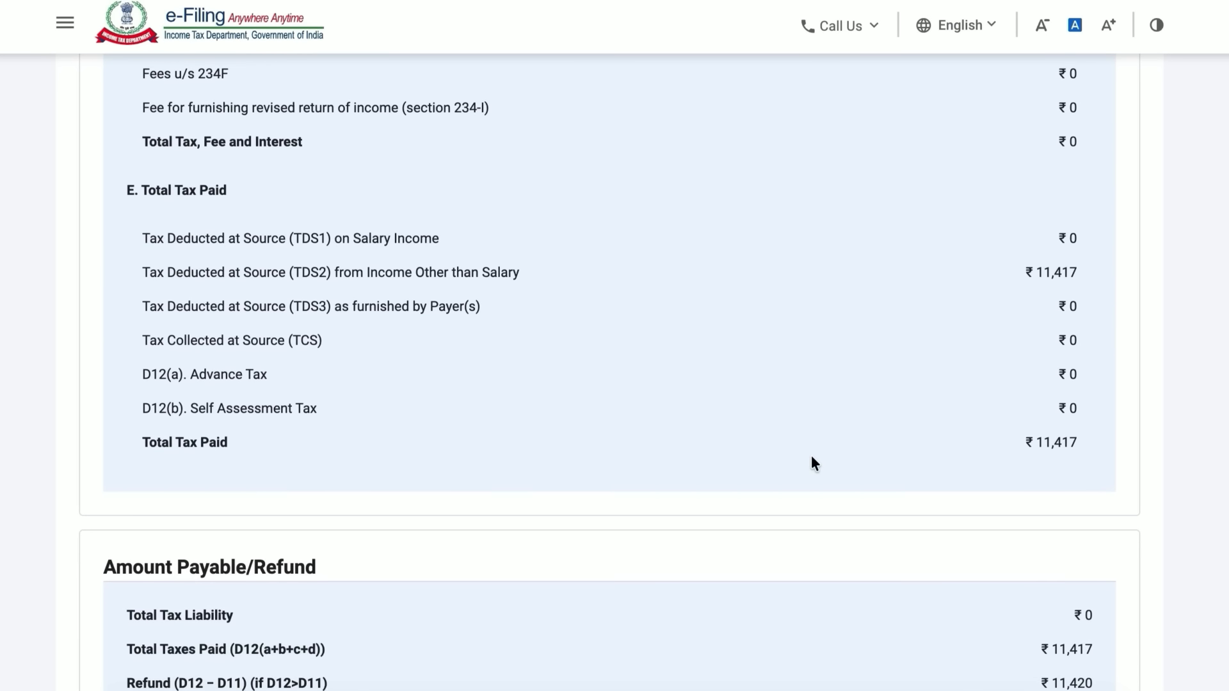
scroll(812, 456, down, 2)
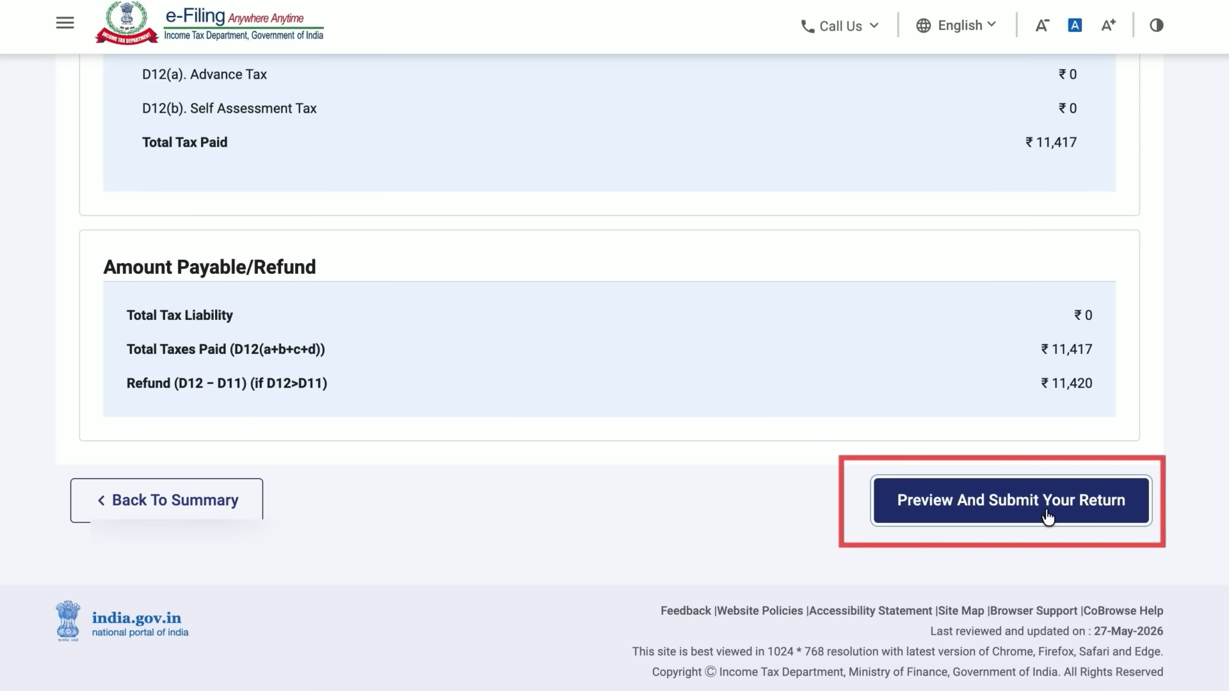
click(966, 510)
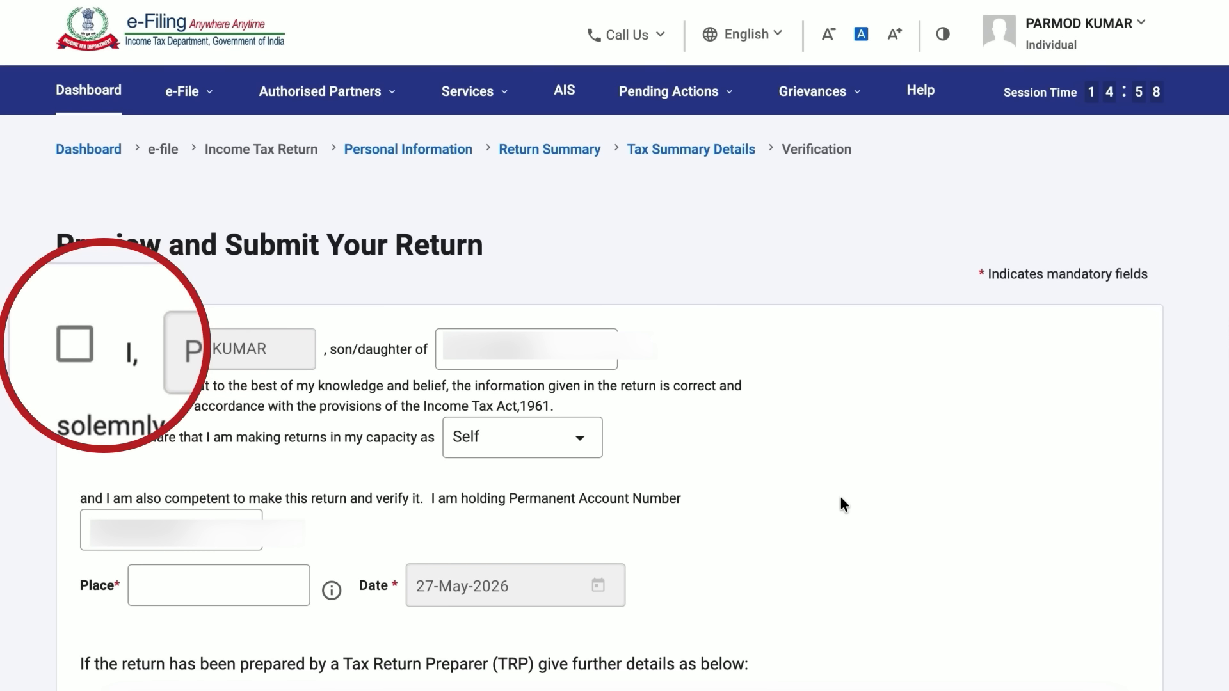
Step: Accept the declaration with capacity Self, fill in the place, and proceed to validation
click(89, 349)
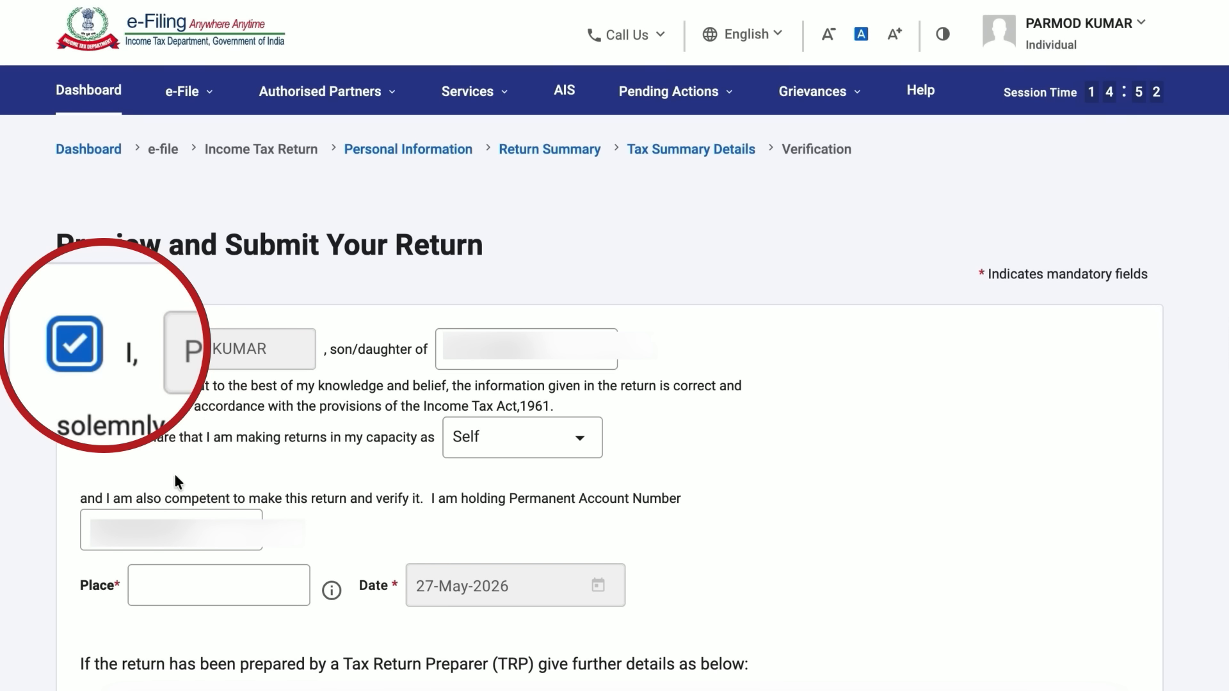
click(219, 579)
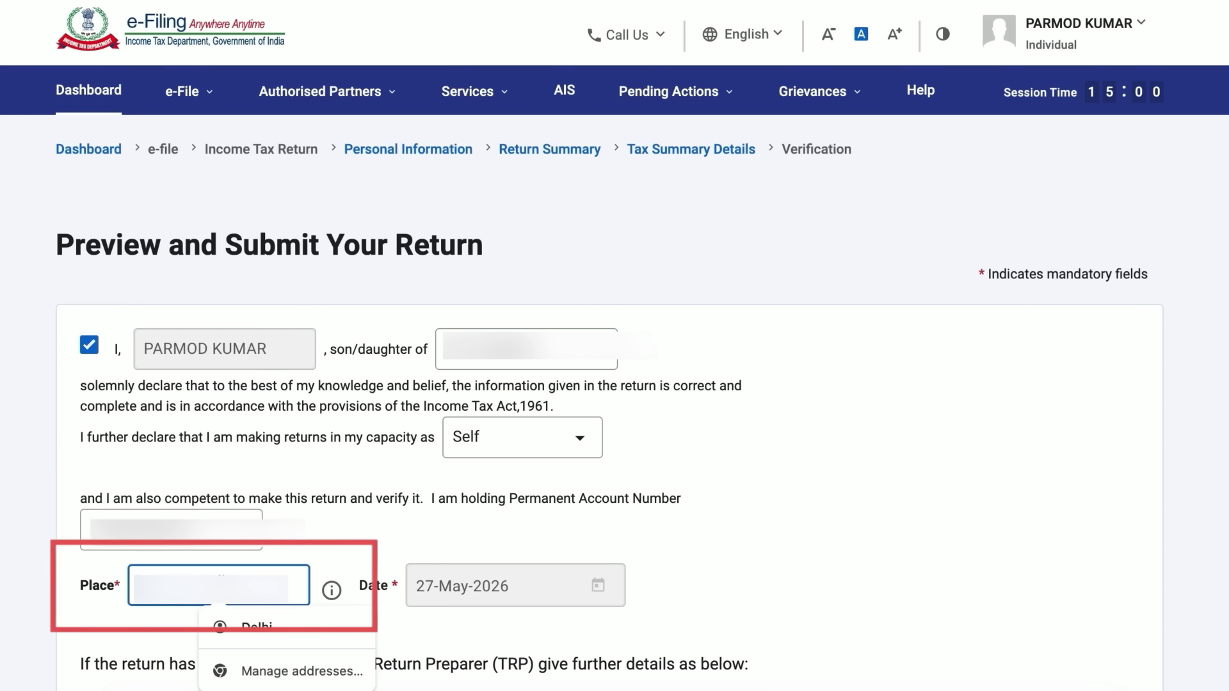
scroll(929, 476, down, 7)
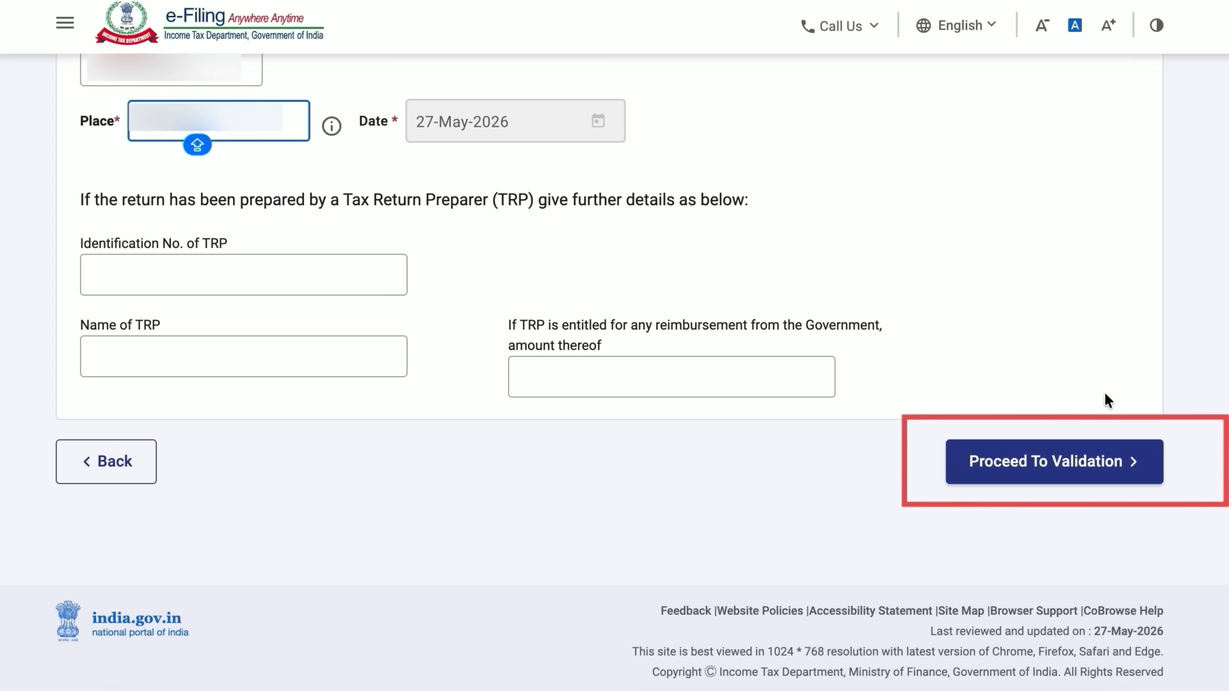
click(1134, 457)
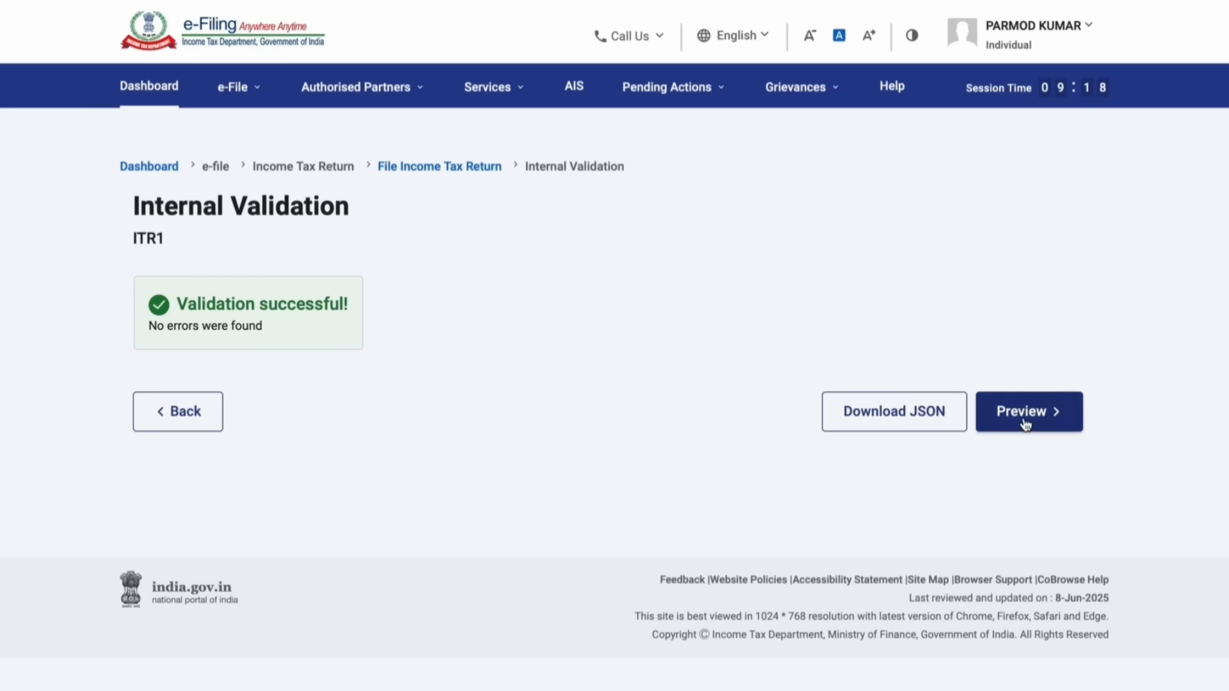
Step: Open the preview of the validated ITR-1 return, look through it, and proceed to upload-level validation and verification
scroll(1050, 410, down, 1)
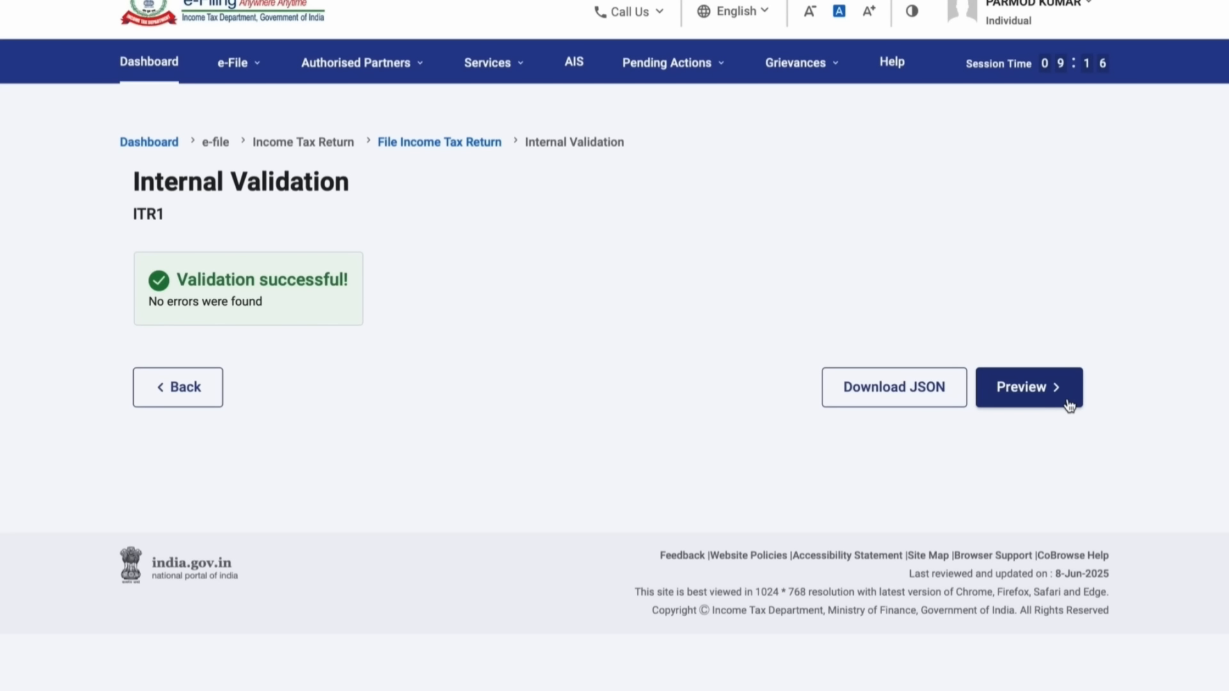
click(1069, 406)
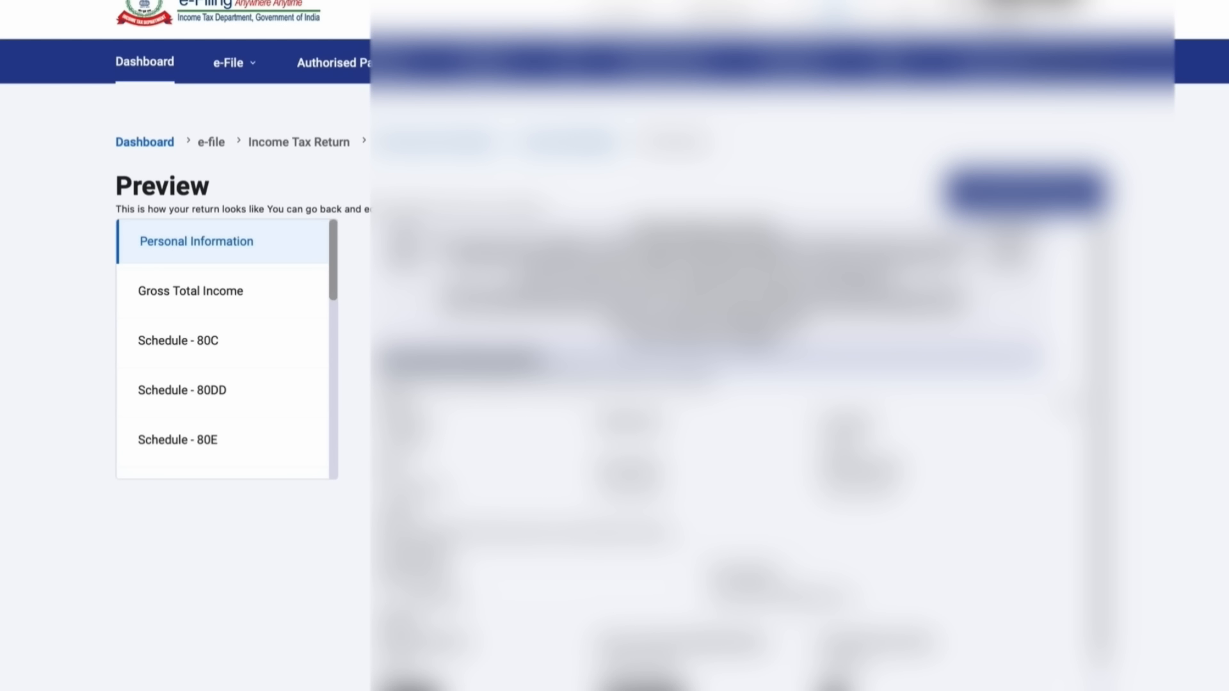
scroll(615, 346, down, 4)
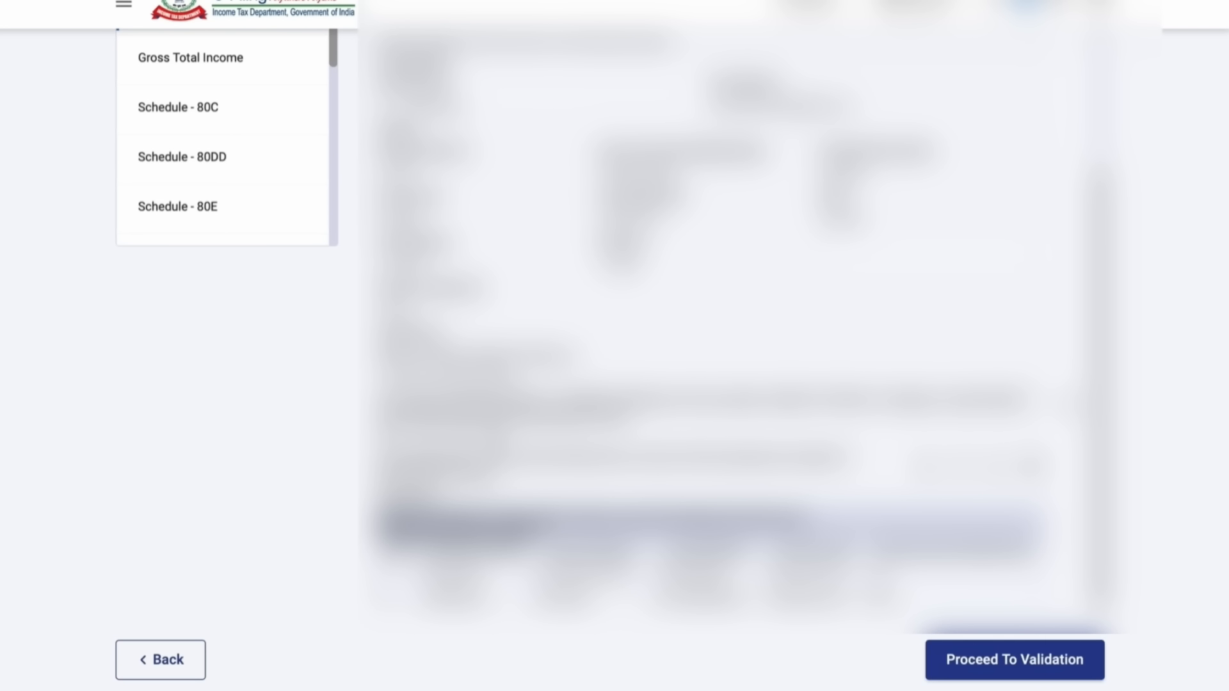
scroll(440, 588, down, 2)
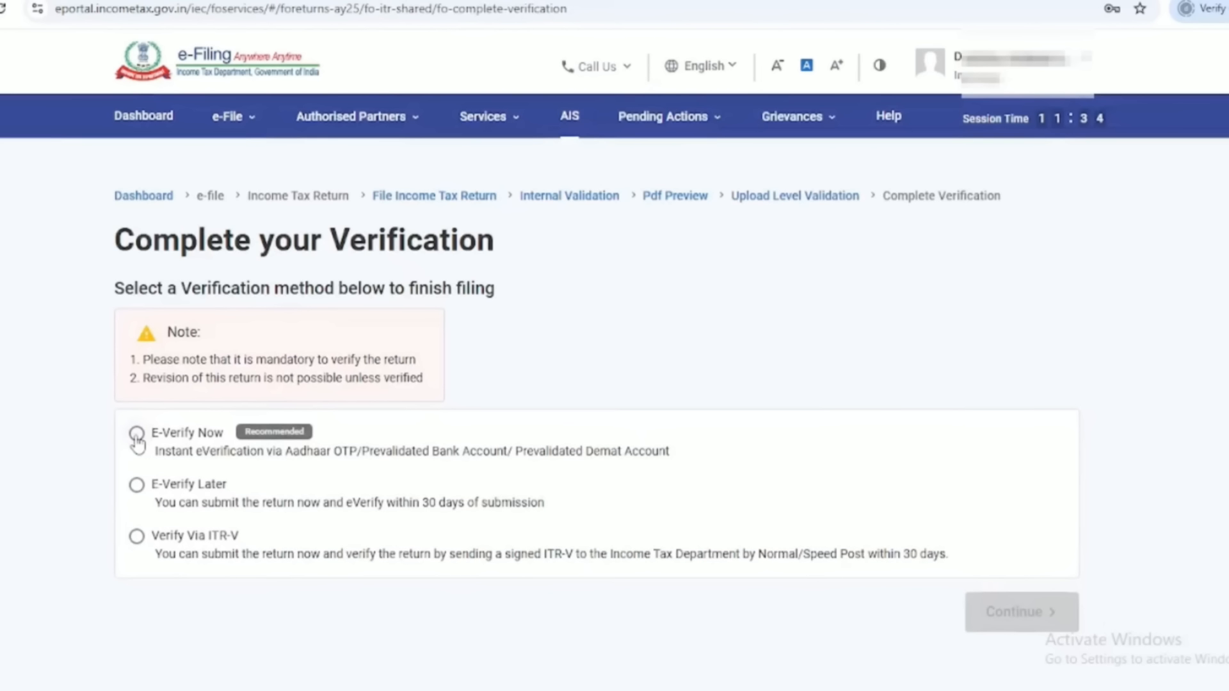
Step: Choose E-Verify Now as the verification method for finishing the filing
click(136, 436)
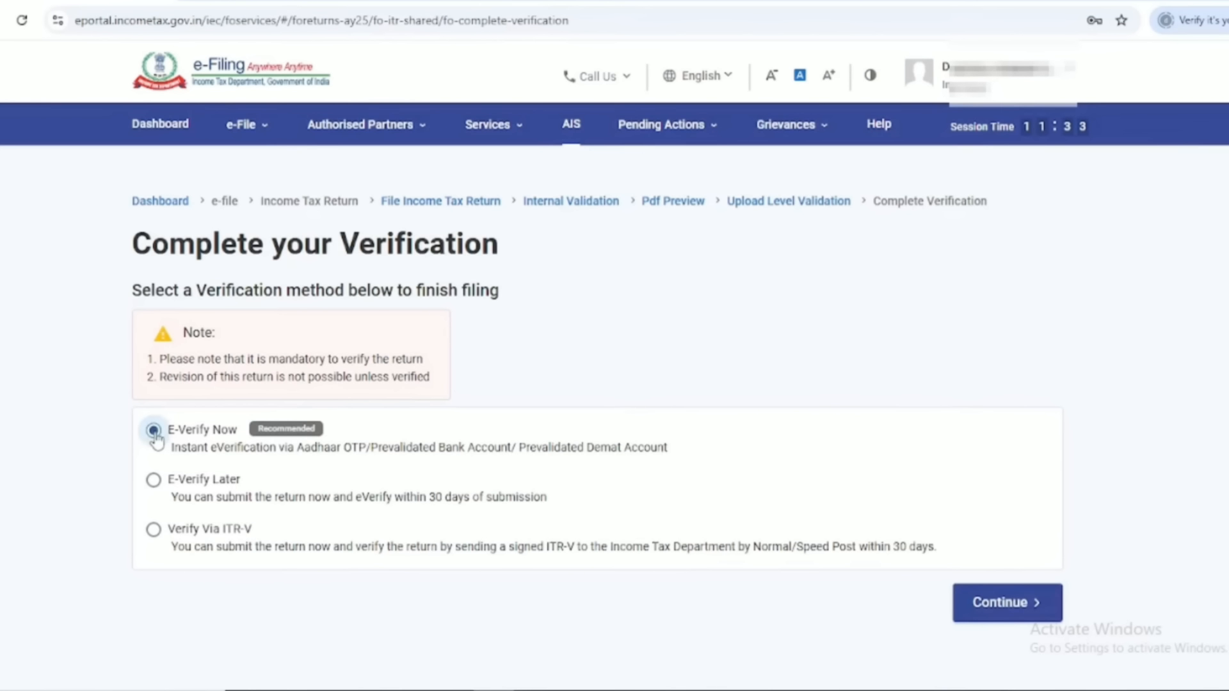